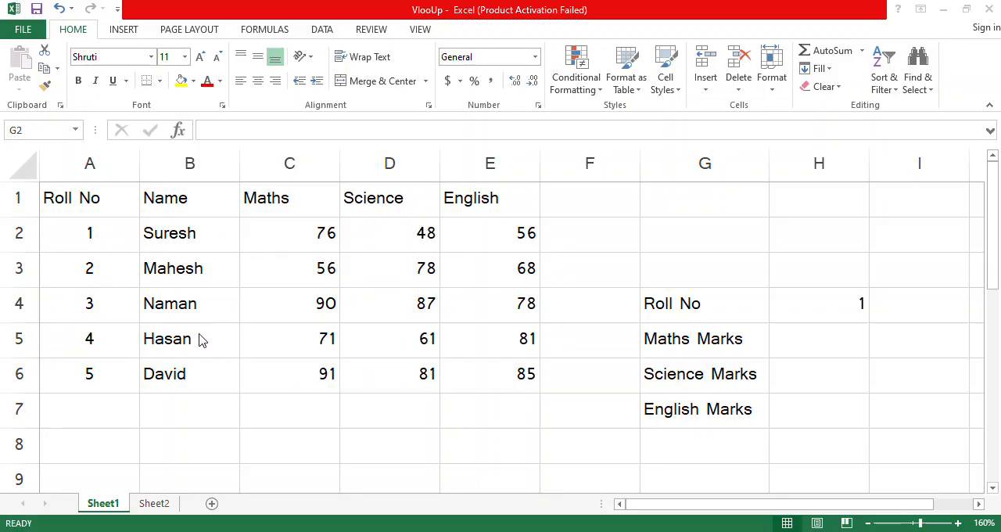
Step: Enter a VLOOKUP formula in G2 that finds A4 in A1:E6 and returns column 3 with exact match (FALSE)
click(652, 239)
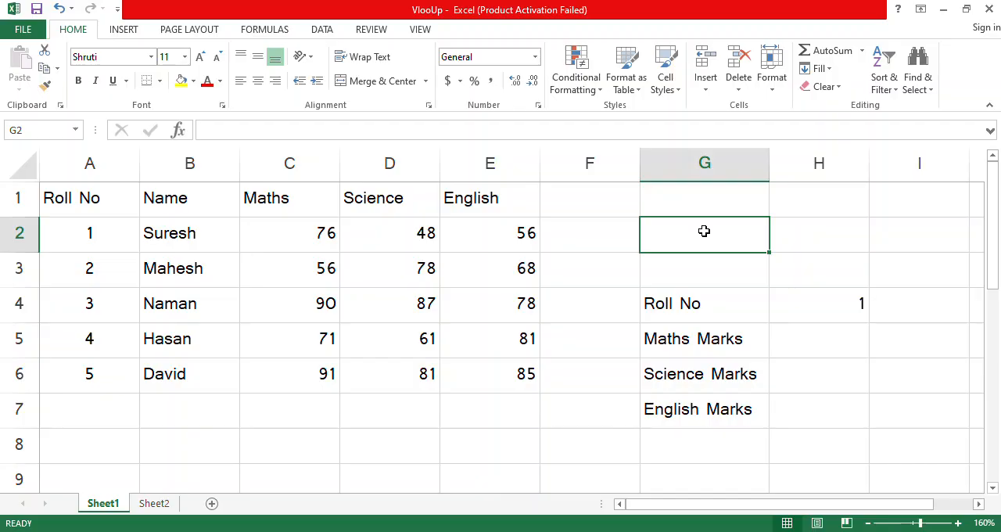
text(=)
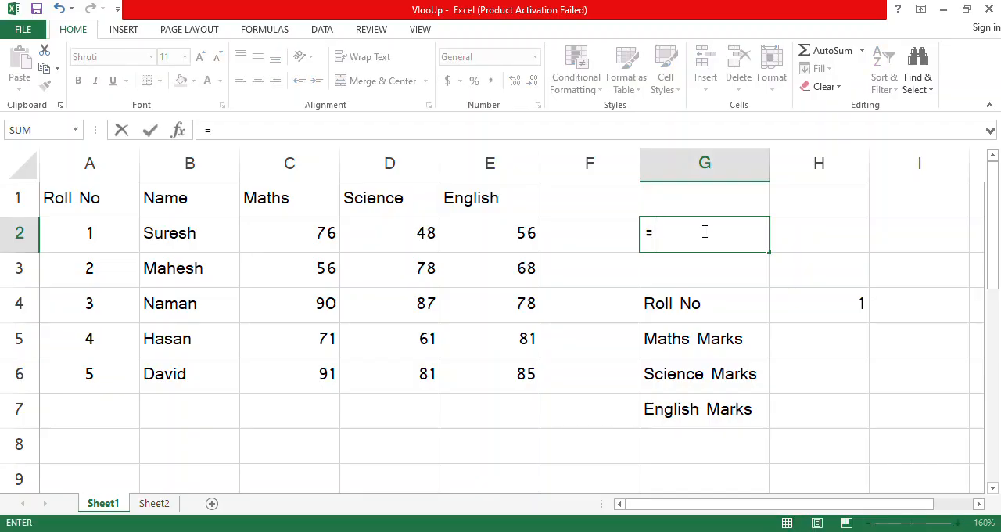
text(vl)
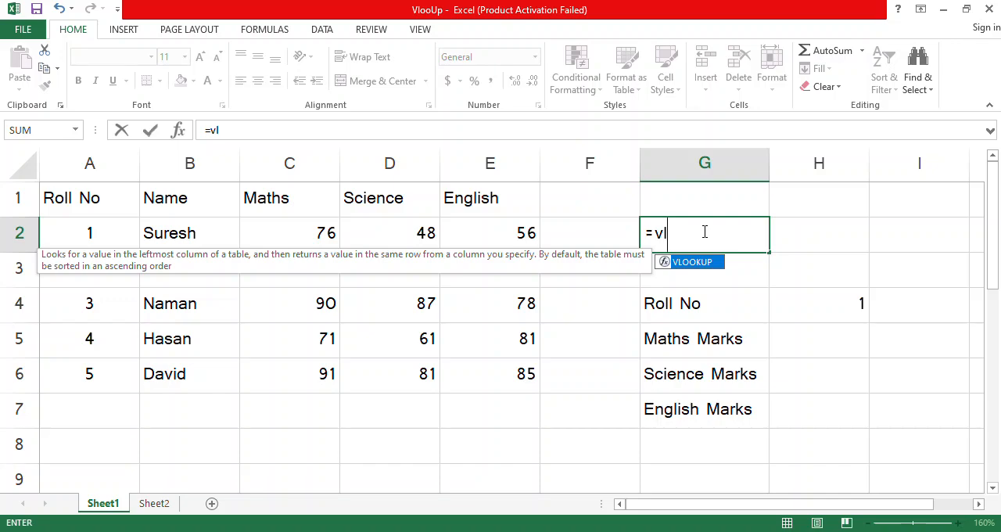
key(Tab)
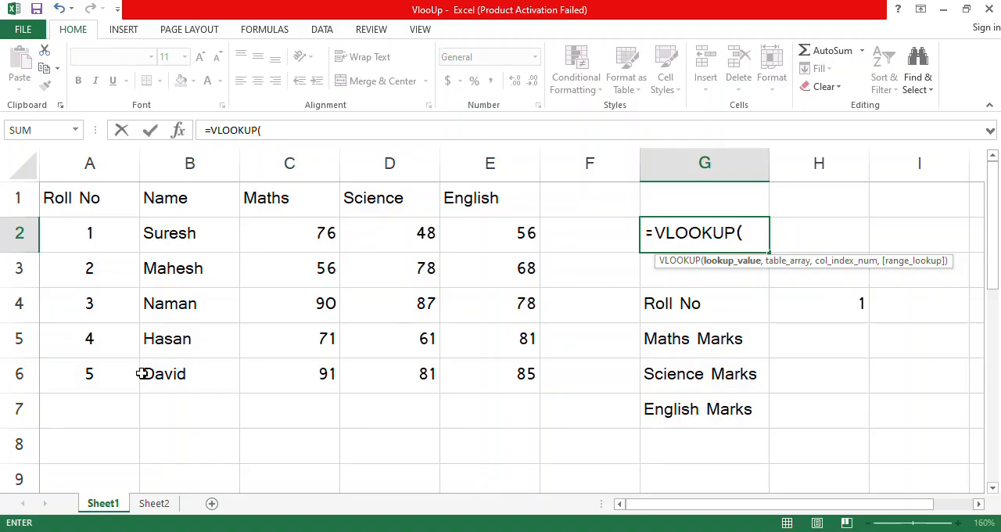
click(95, 308)
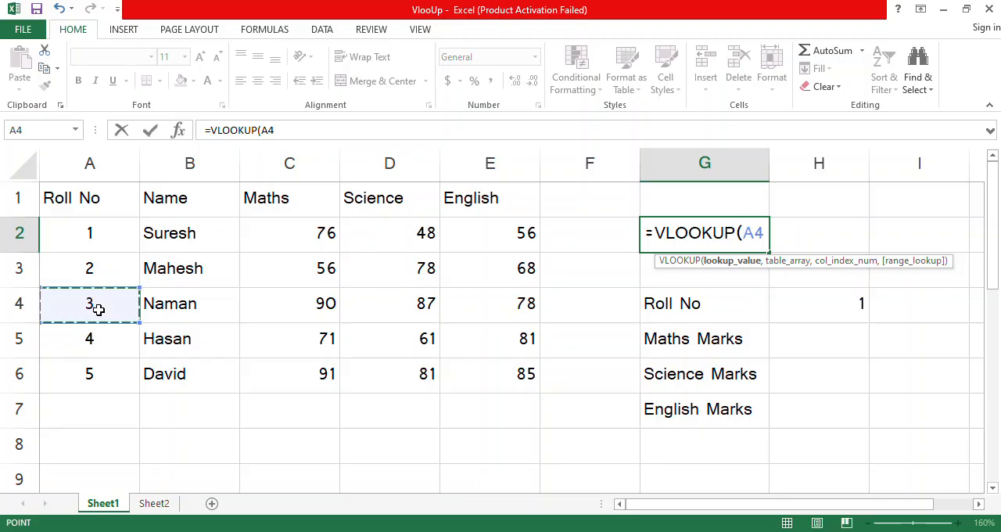
text(,)
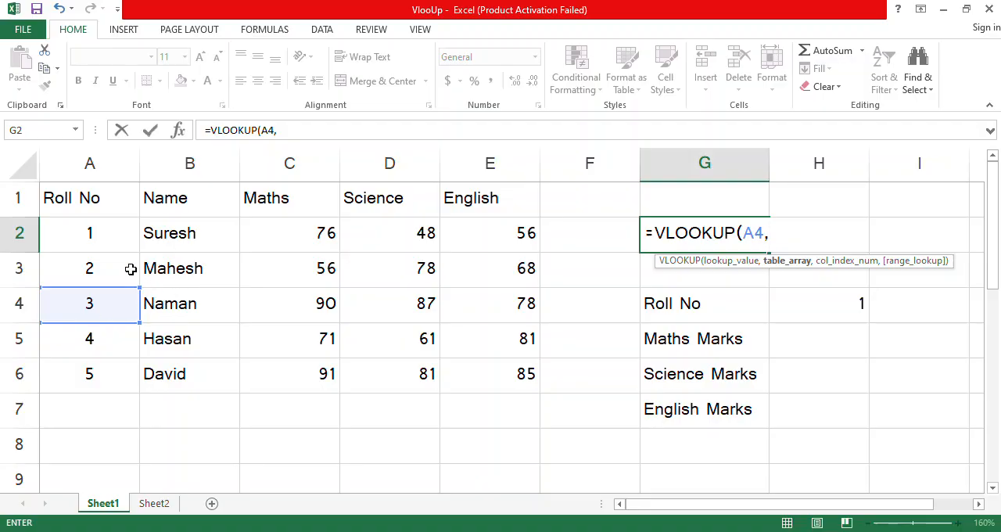
drag(89, 199, 514, 375)
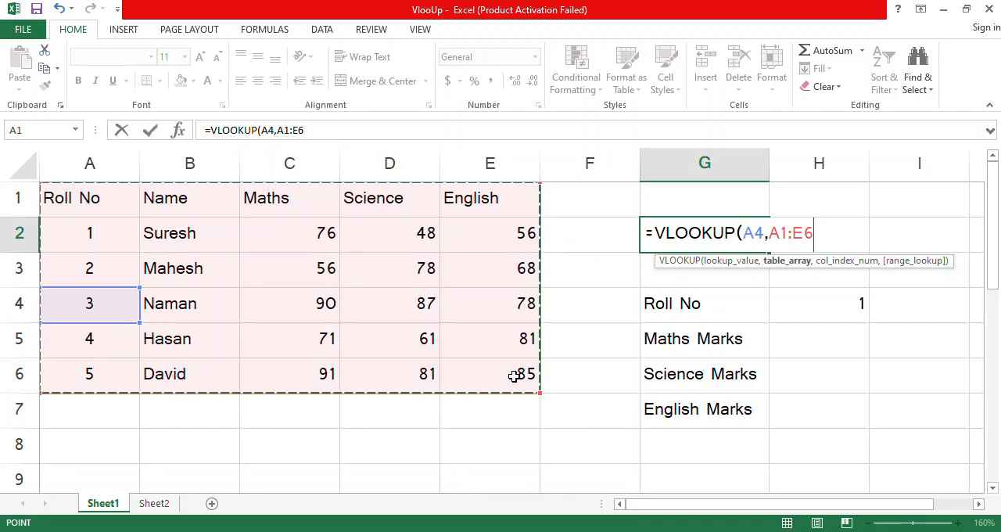
text(,)
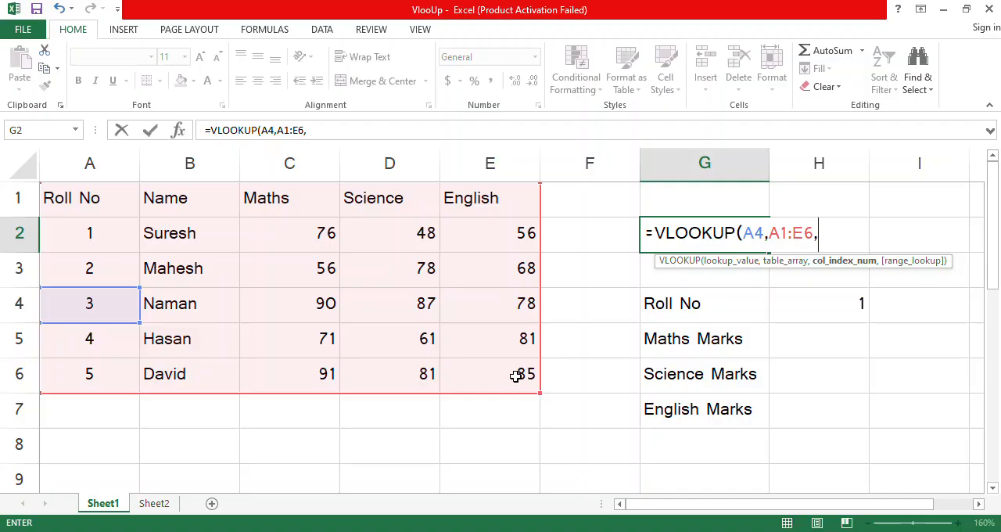
text(3,)
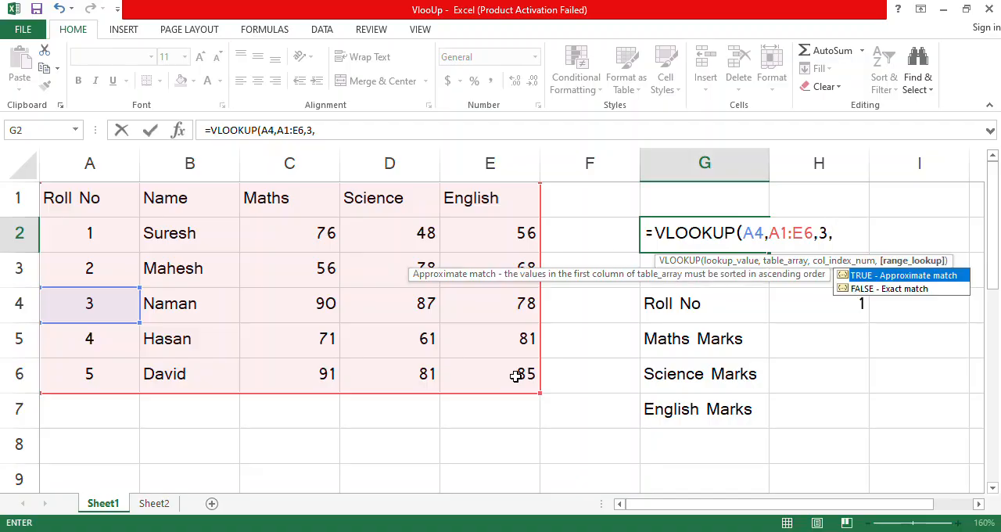
key(Down)
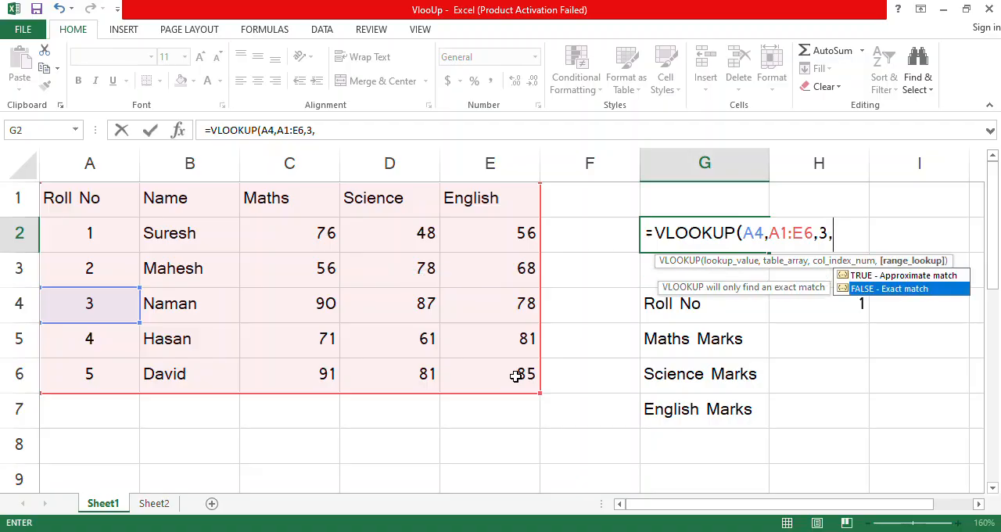
key(Tab)
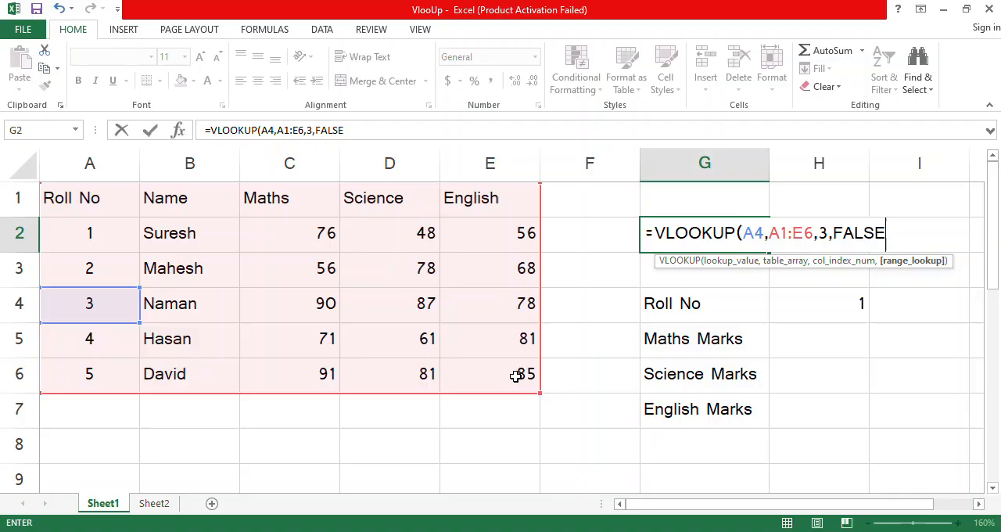
text())
key(Return)
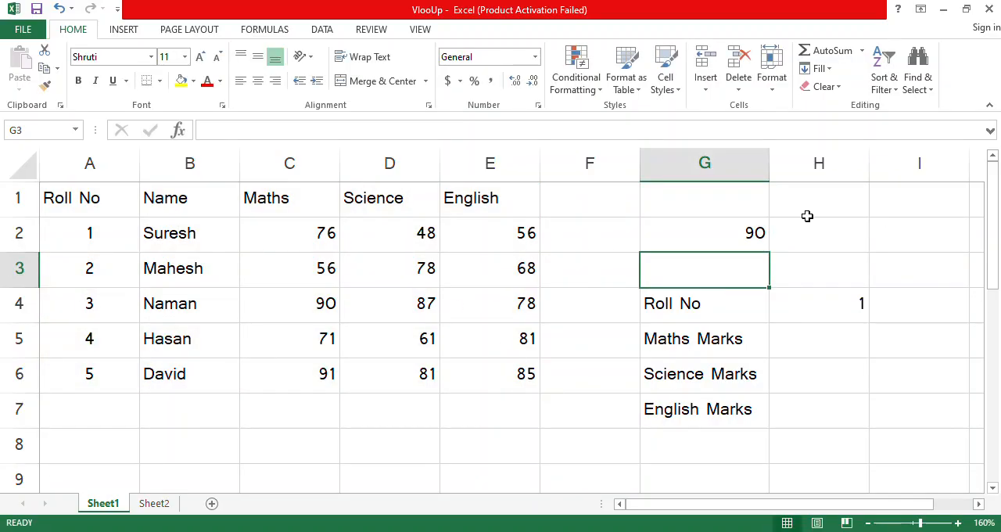
click(720, 233)
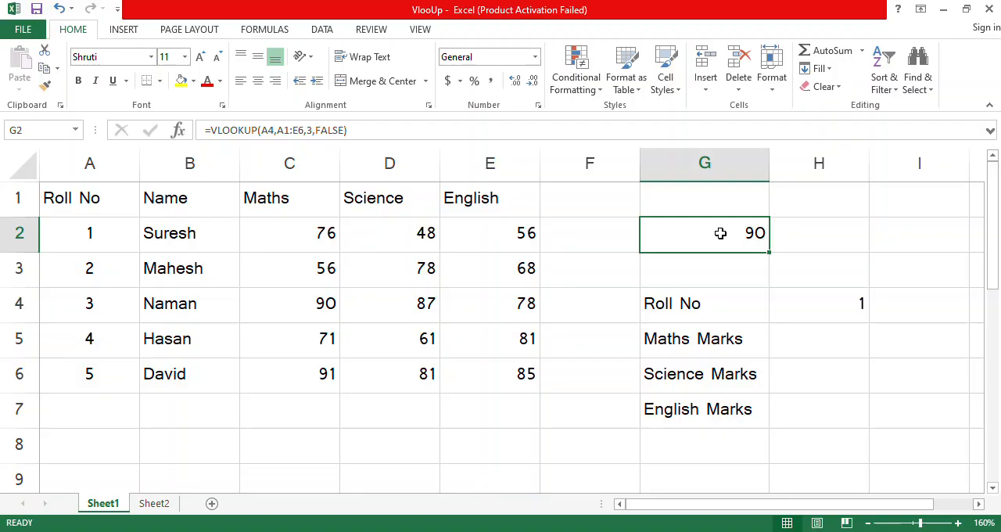
Step: Fill the Maths Marks cell H5 with a VLOOKUP of H4 in A1:E6, returning column 3 with exact match (FALSE)
click(814, 339)
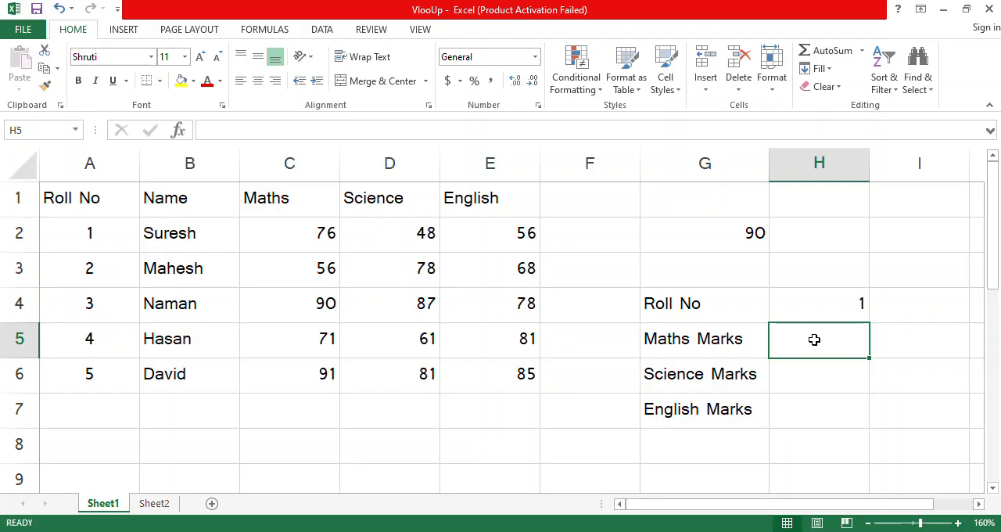
text(=v)
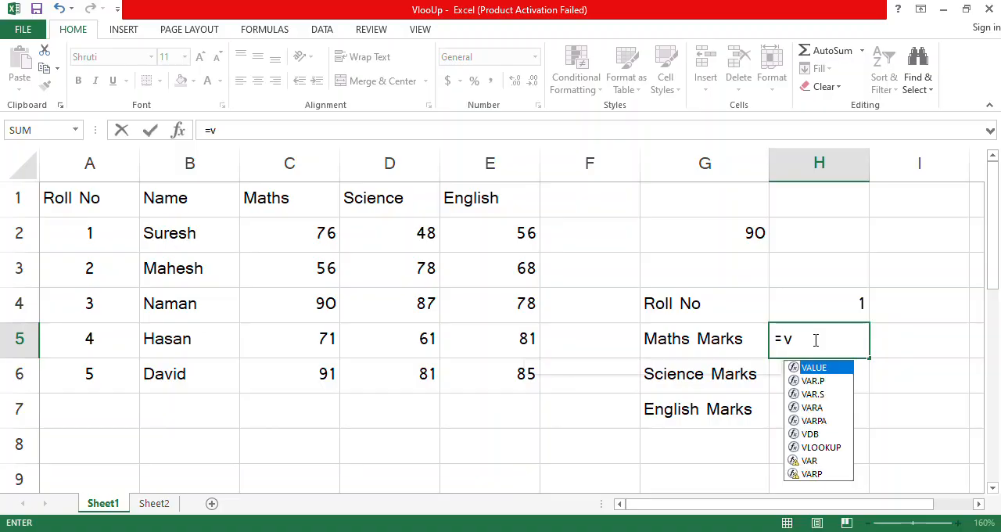
text(l)
key(Tab)
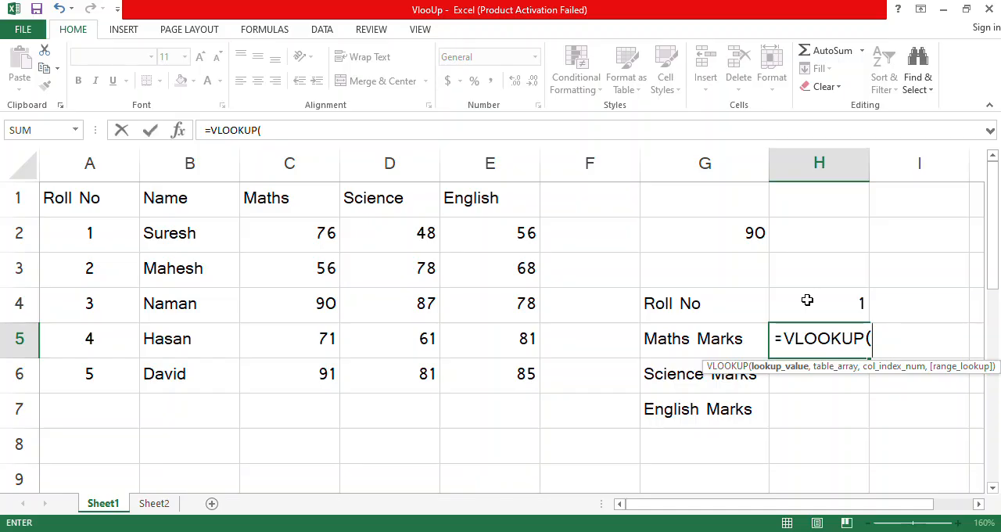
click(807, 300)
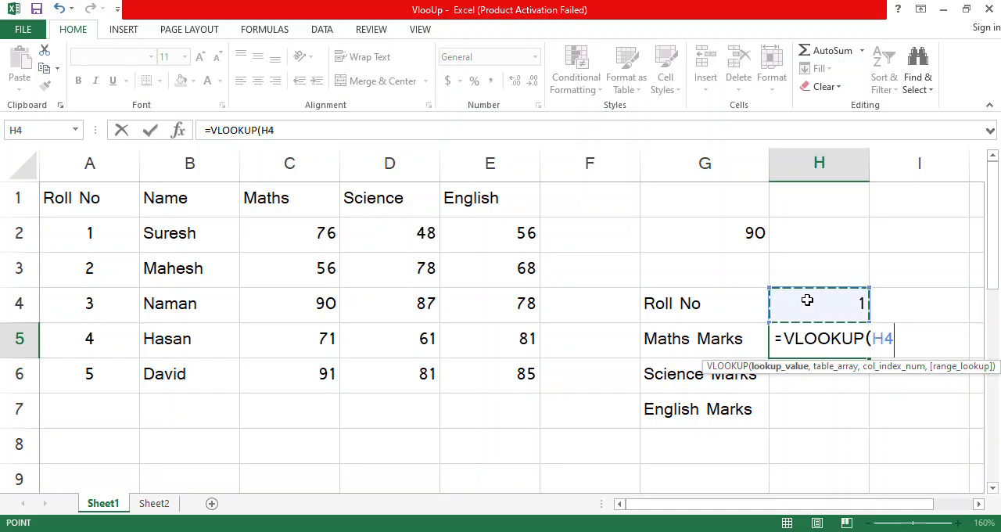
text(,)
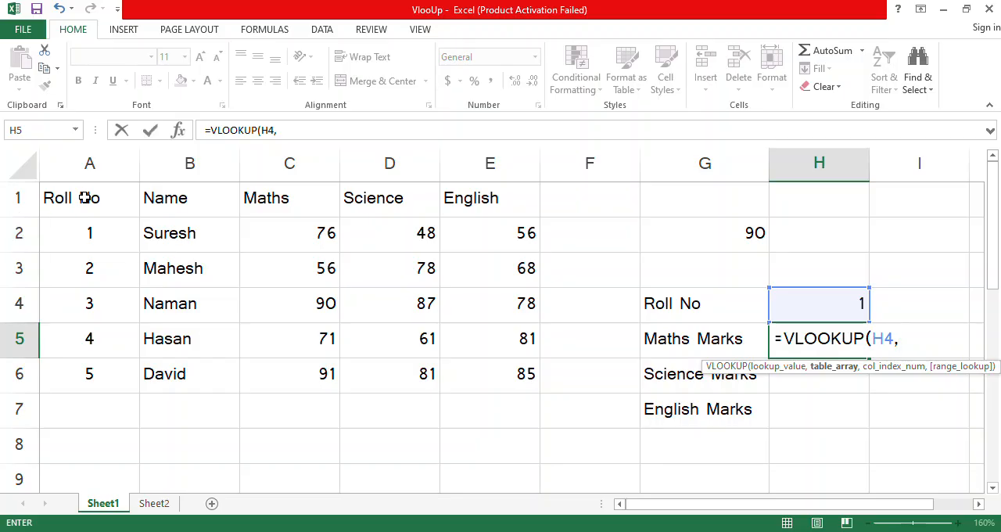
drag(86, 197, 514, 378)
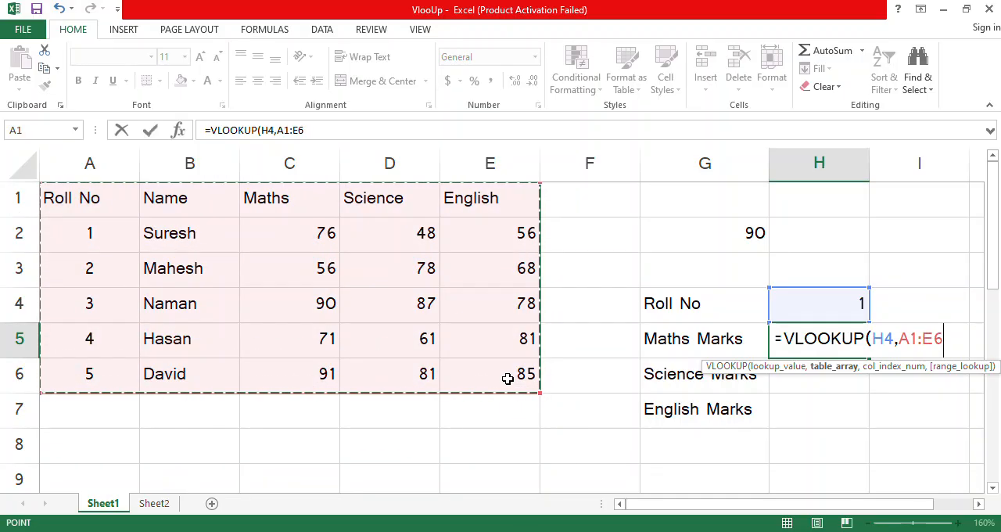
text(,)
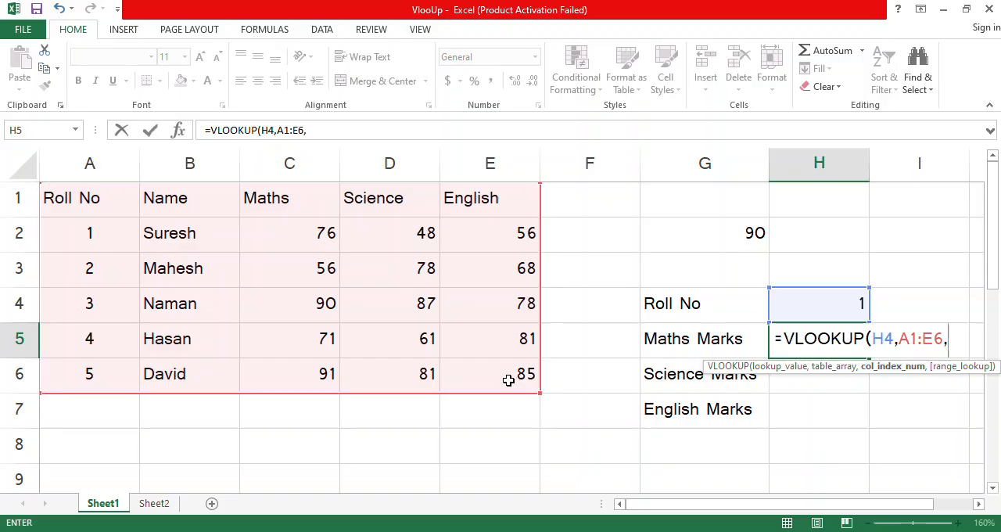
text(3,)
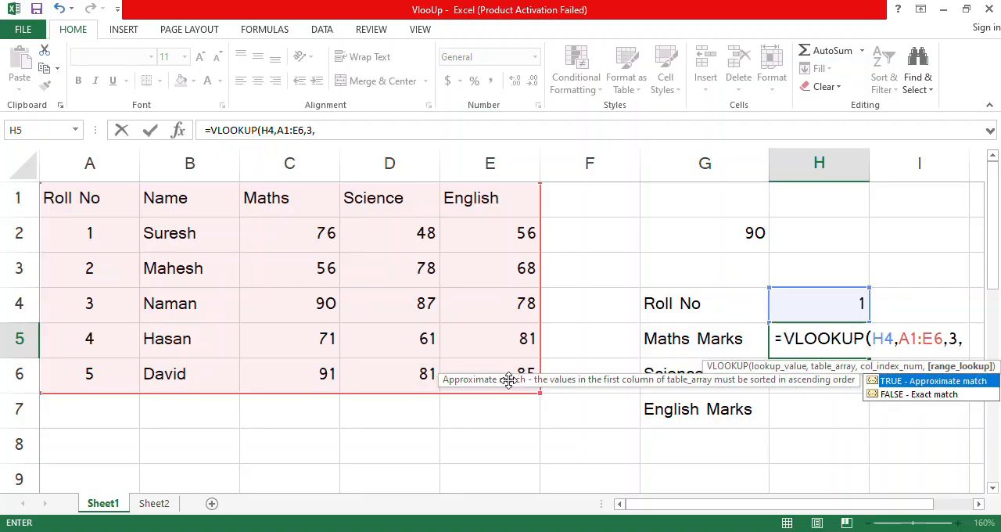
key(Down)
key(Tab)
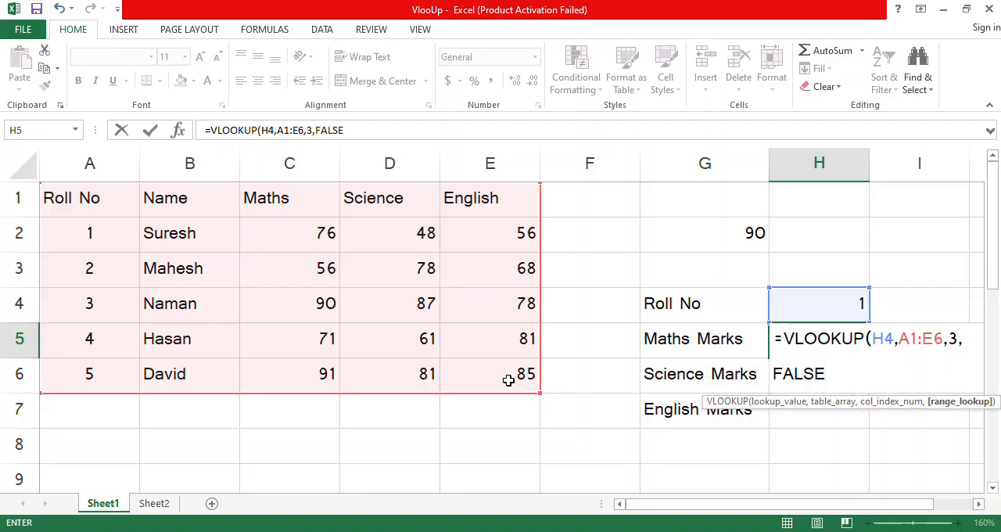
text())
key(Return)
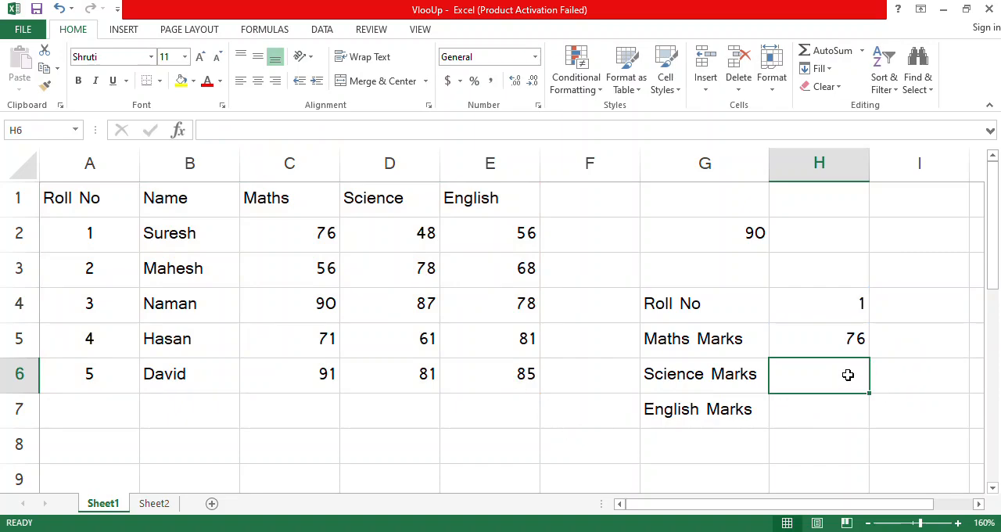
Step: Fill the Science Marks cell H6 with a VLOOKUP of H4 in A1:E6, returning column 4 with exact match (FALSE)
text(=vl)
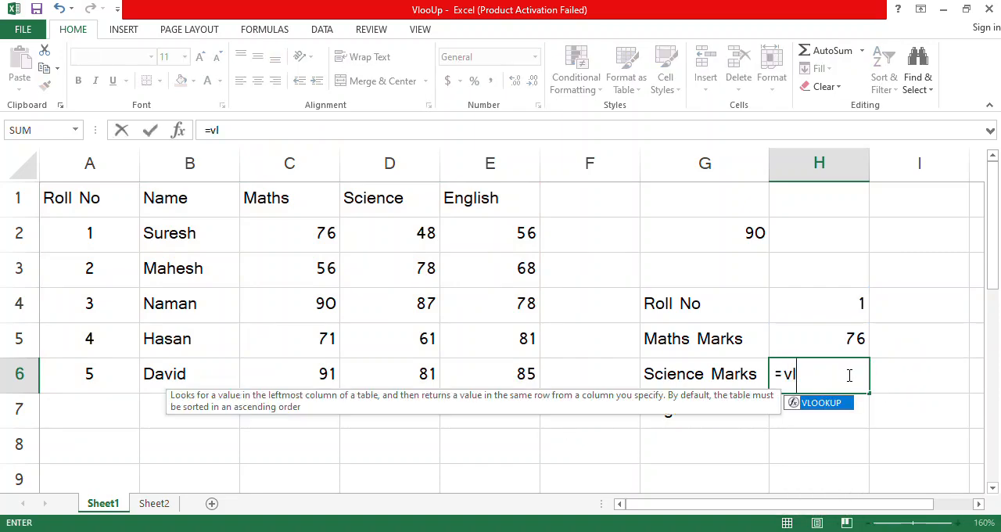
key(Tab)
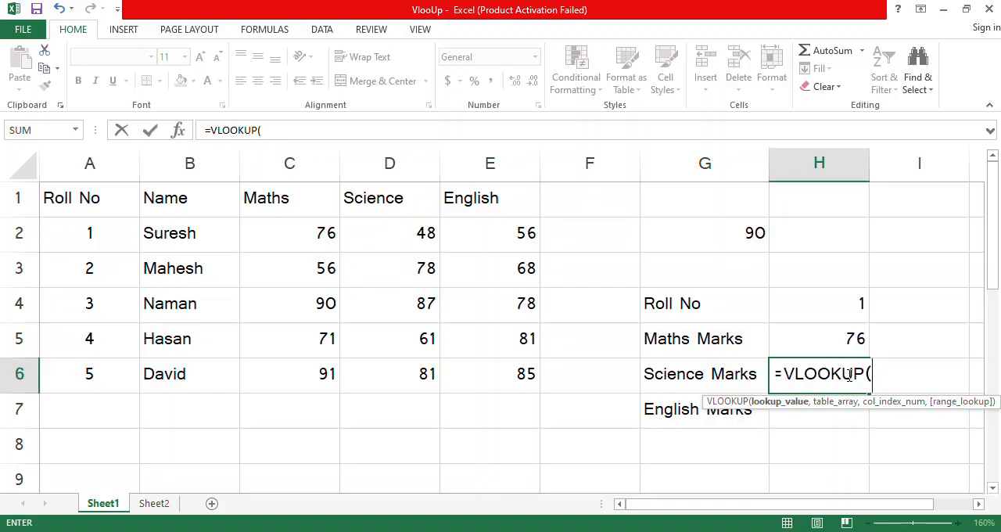
click(838, 312)
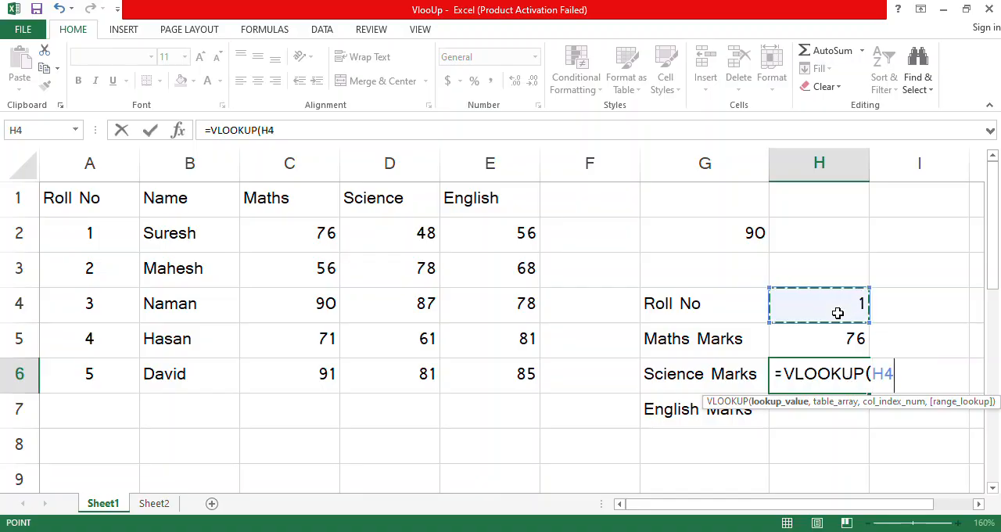
text(,)
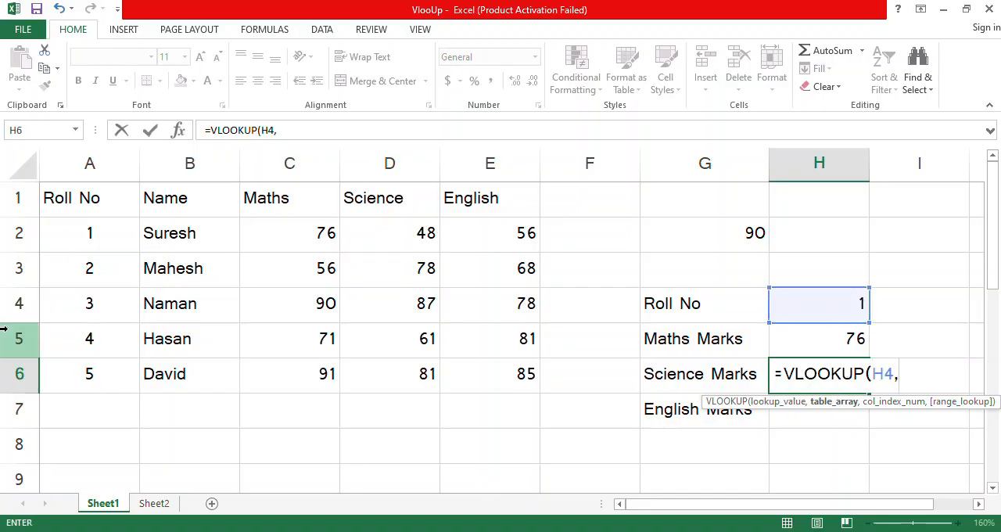
drag(86, 205, 509, 376)
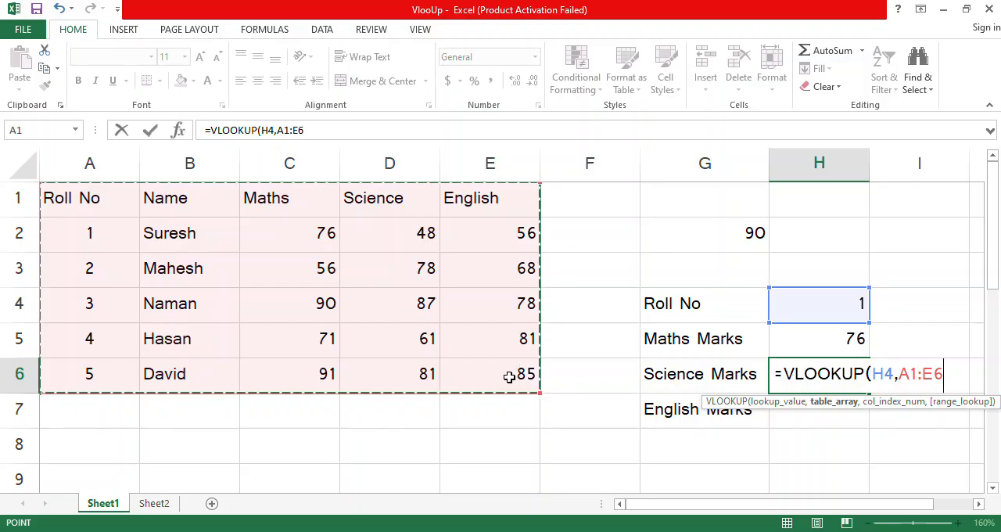
text(,)
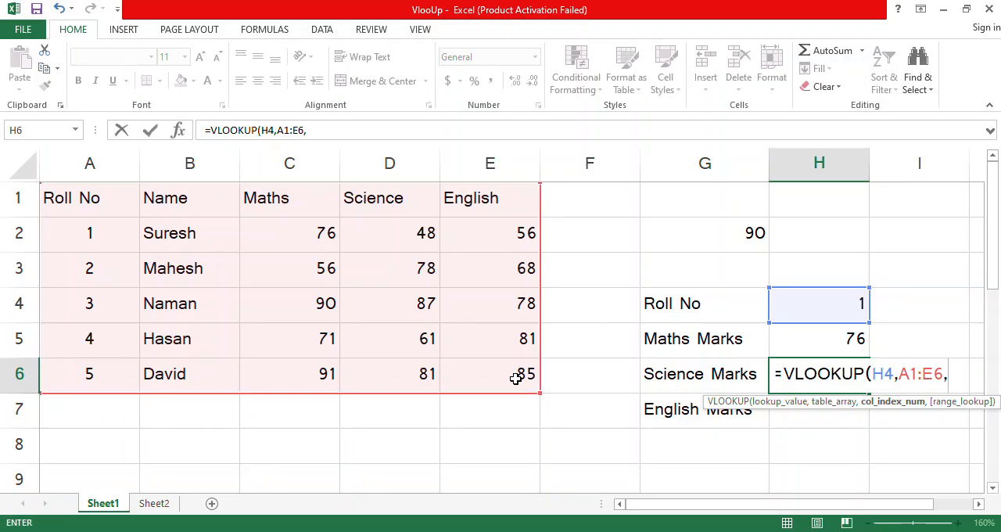
text(4,)
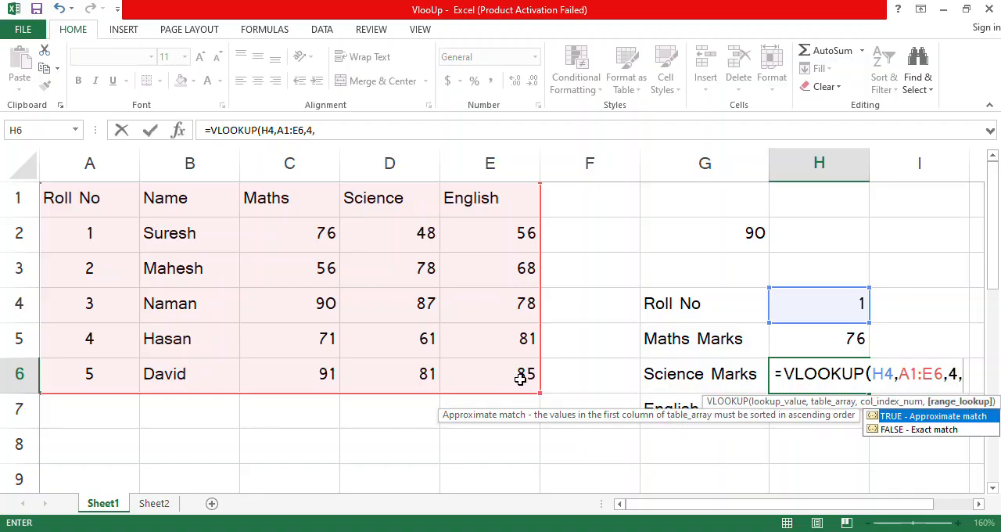
key(Down)
key(Tab)
text())
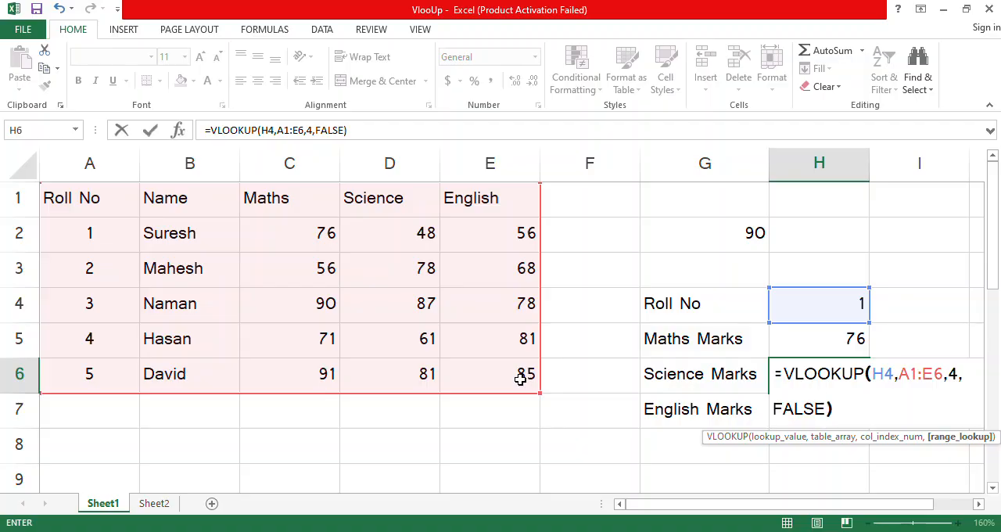
key(Return)
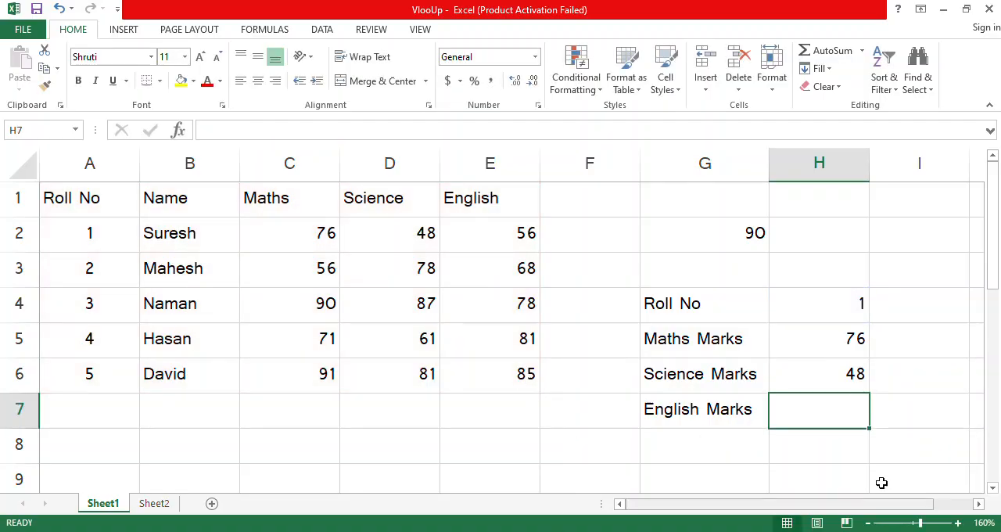
Step: Fill the English Marks cell H7 with a VLOOKUP of H4 in A1:E6, returning column 5 with exact match (FALSE)
text(=vl)
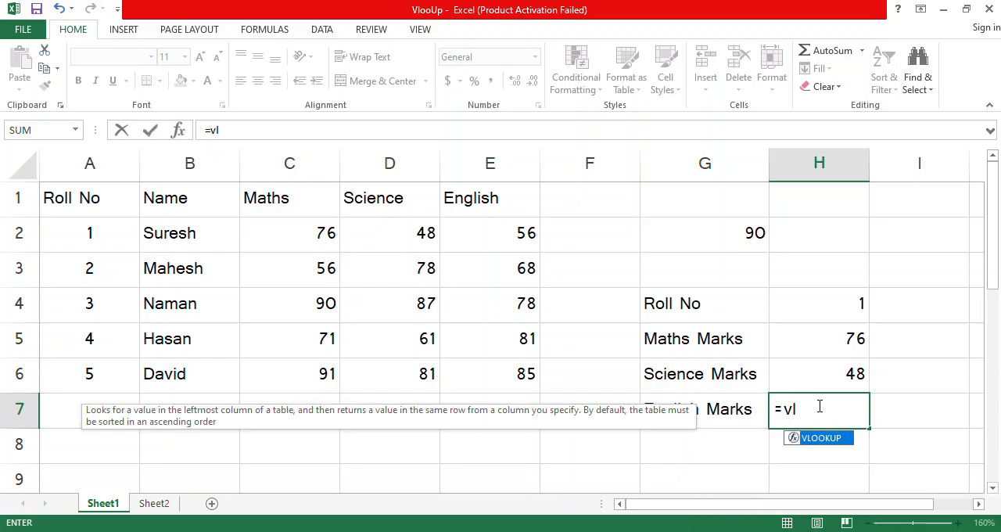
key(Tab)
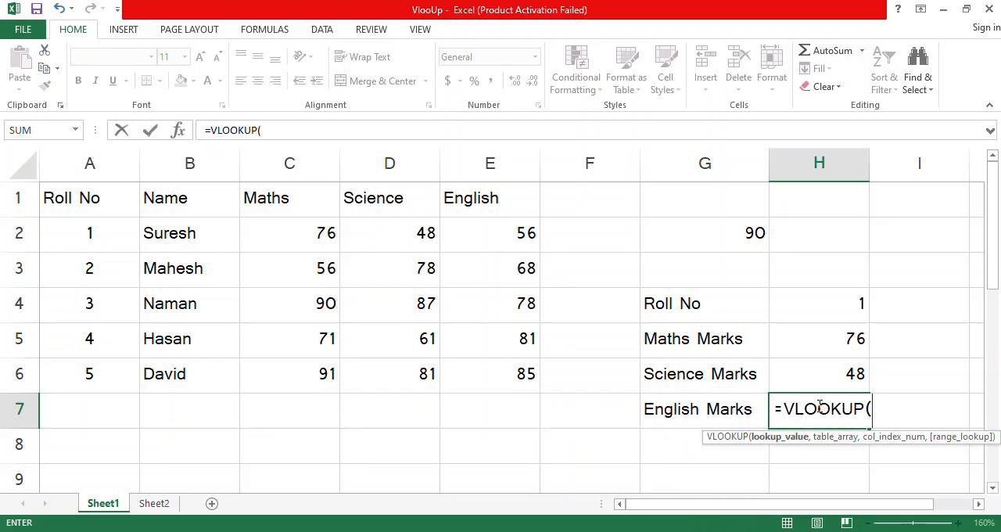
click(792, 308)
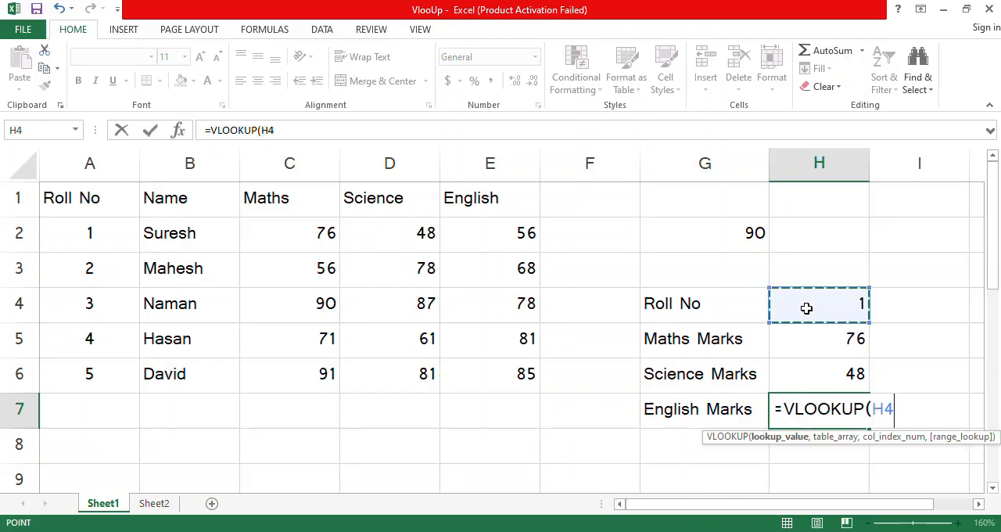
text(,)
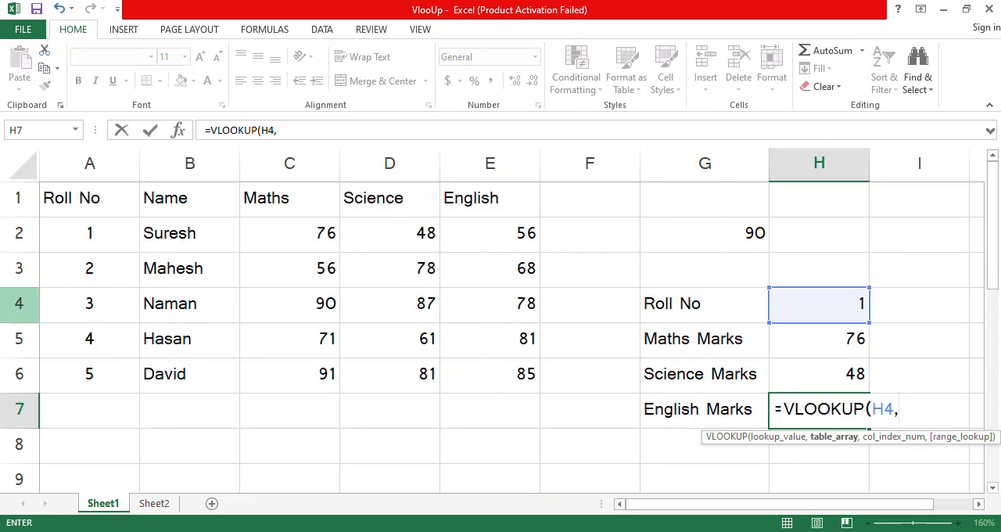
drag(59, 195, 525, 374)
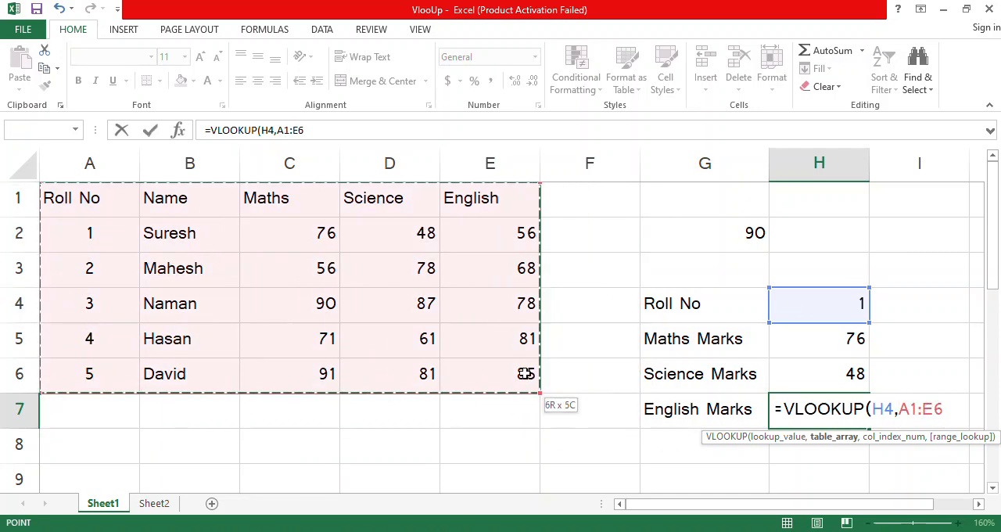
text(,)
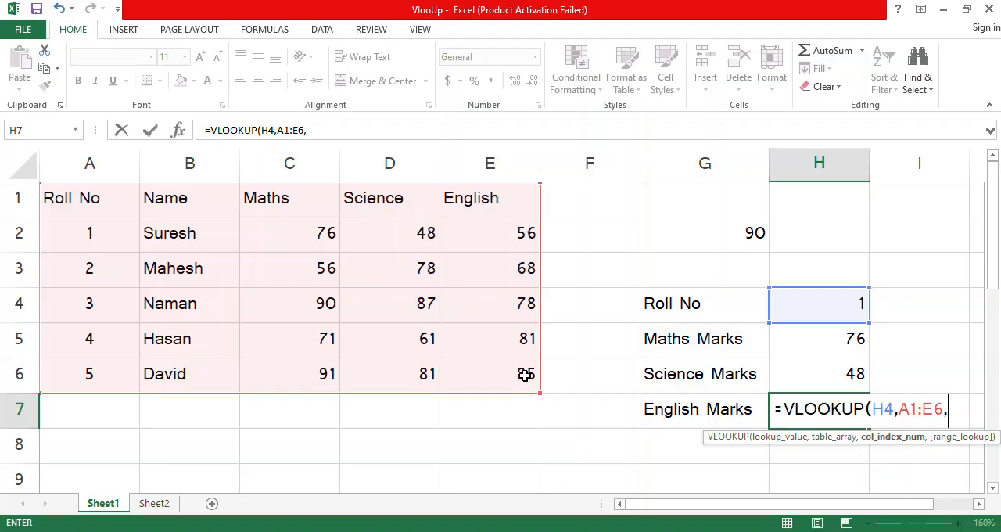
text(5,)
key(Down)
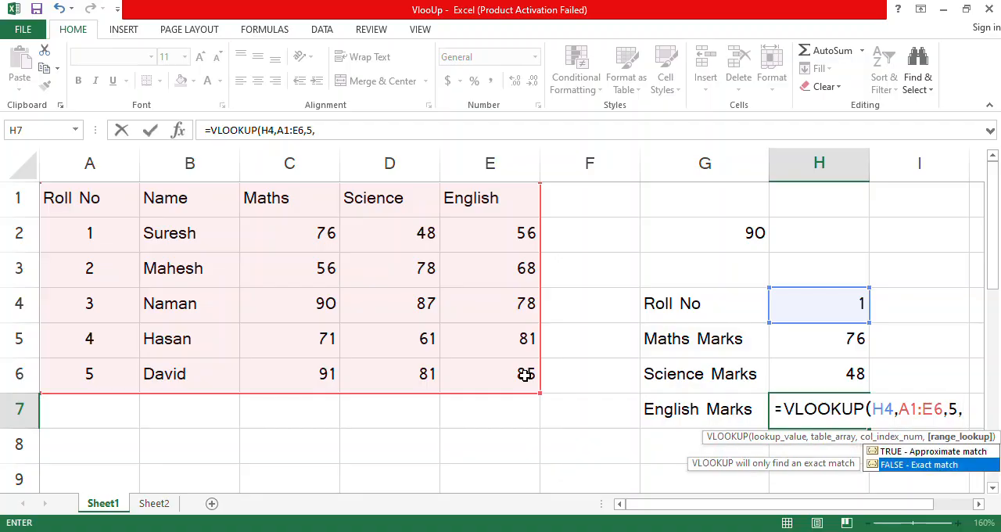
key(Tab)
text())
key(Return)
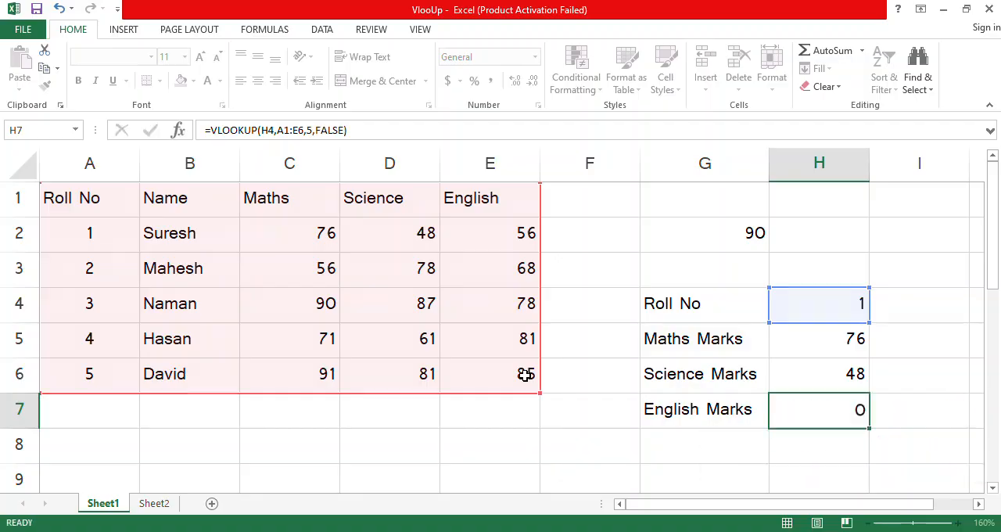
Step: Test the lookups by setting the roll number in H4 to 4, followed by 5
click(822, 296)
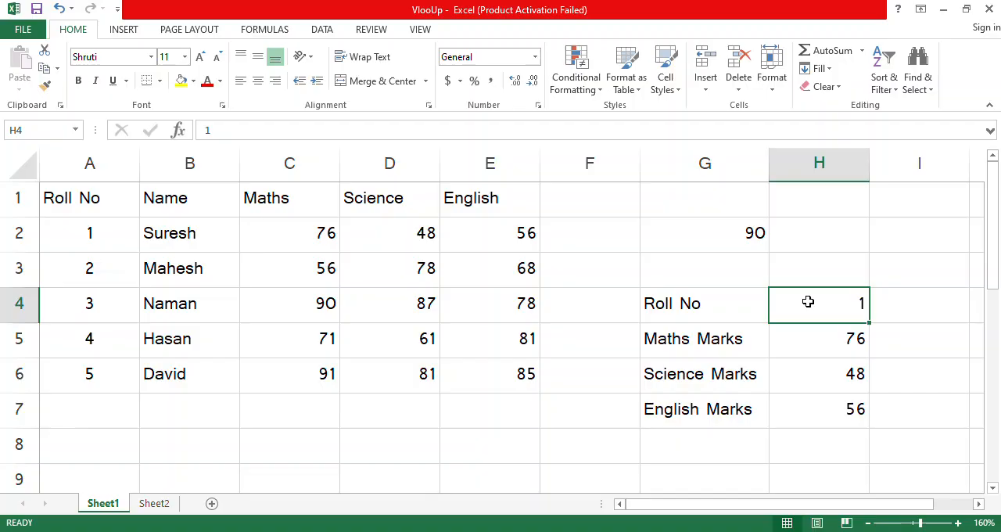
text(4)
key(Return)
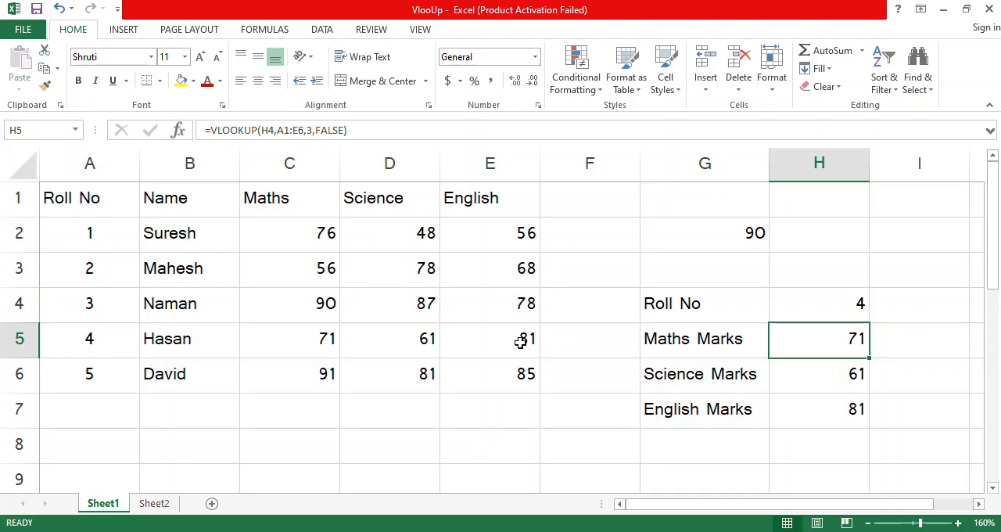
click(829, 306)
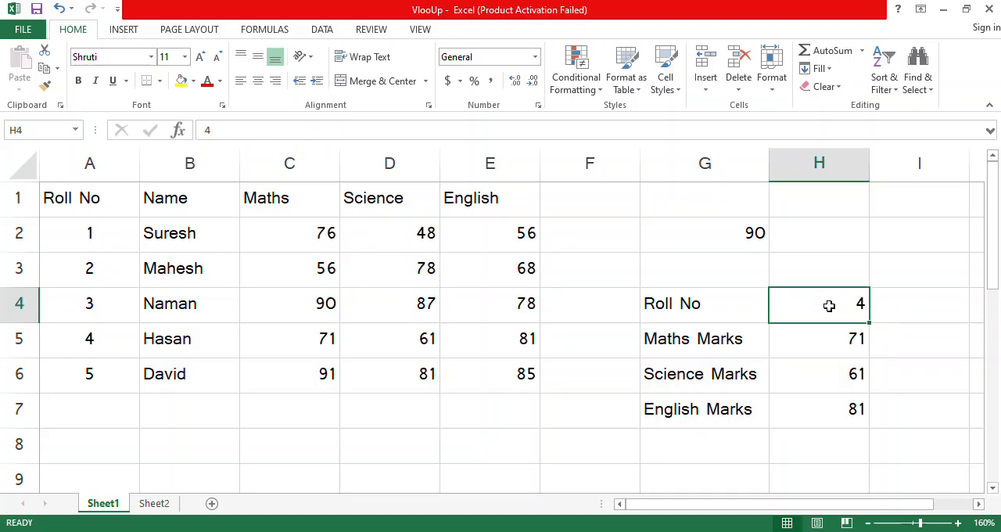
text(5)
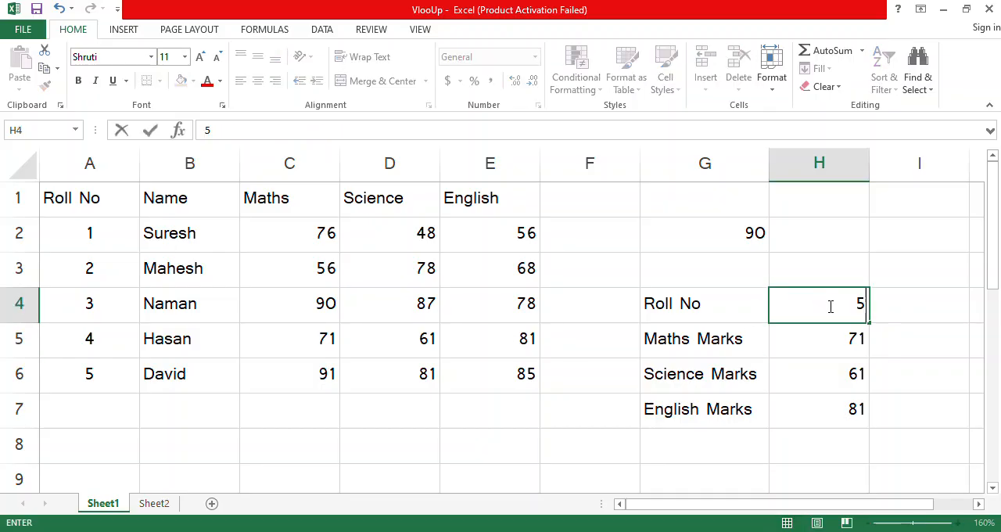
key(Return)
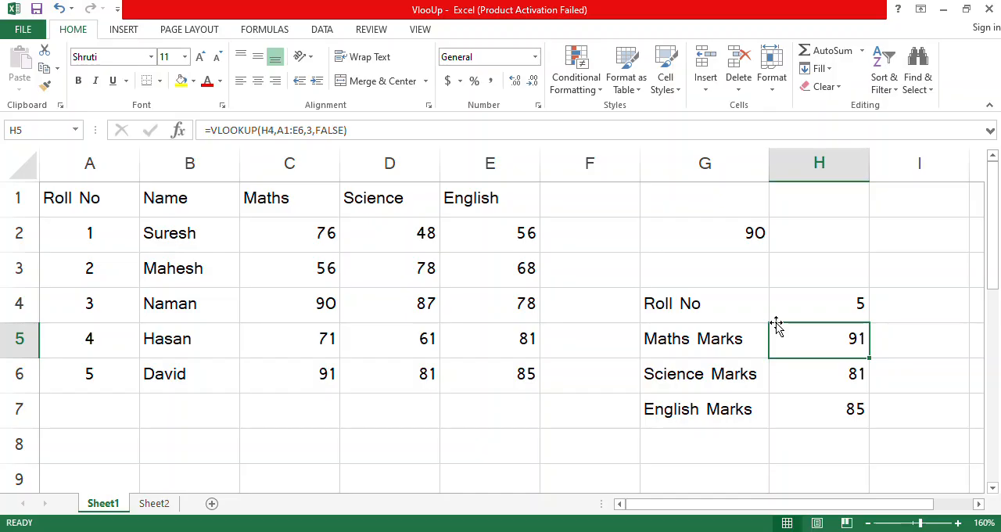
drag(94, 201, 99, 367)
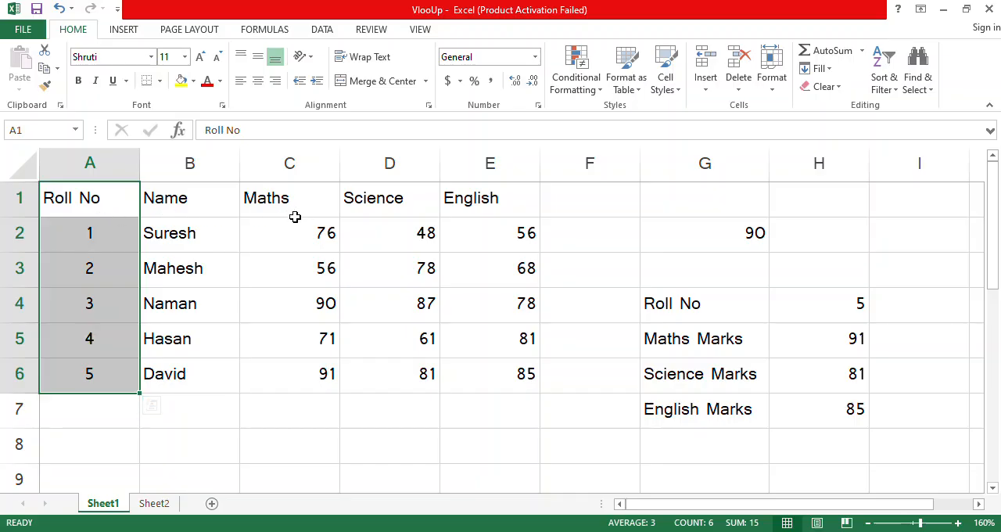
click(109, 312)
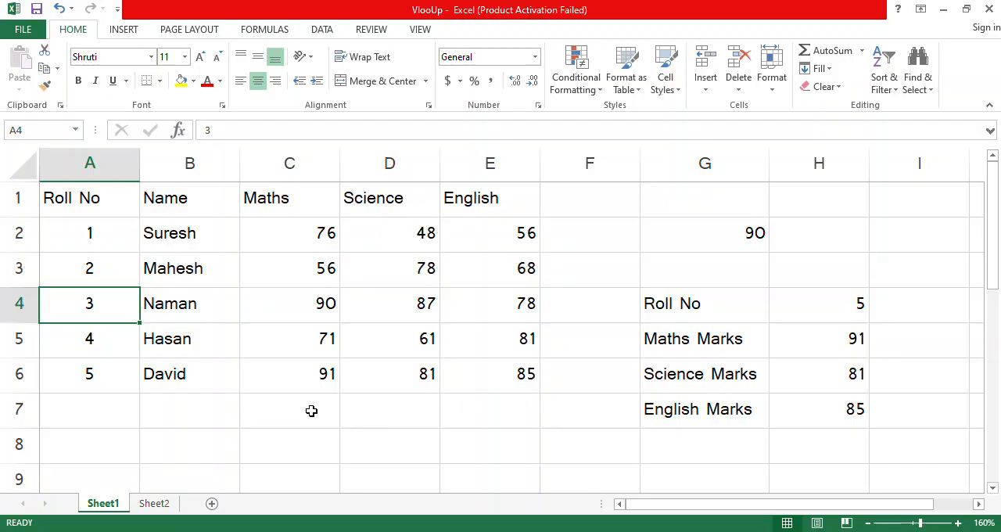
Step: Clear the existing marks formulas from B2:B4 on Sheet2
click(154, 504)
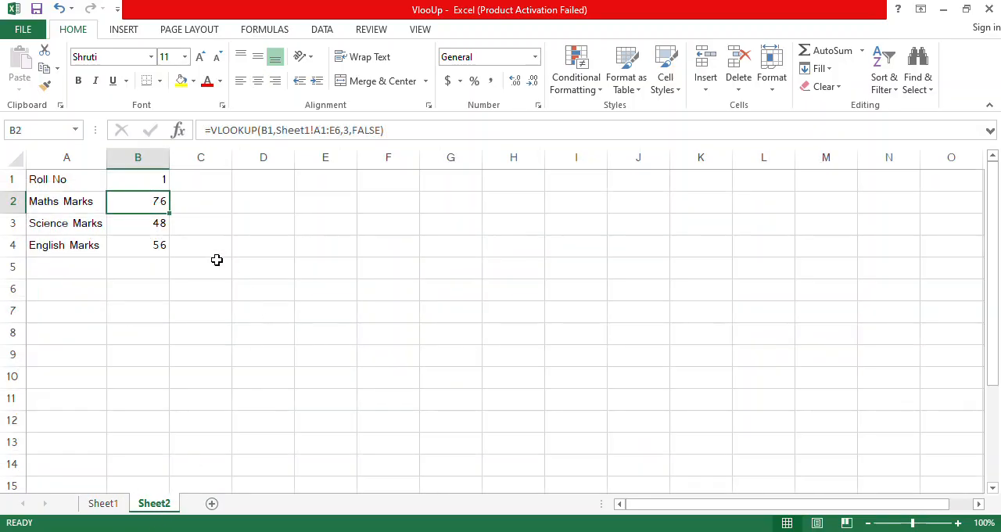
drag(146, 214, 152, 255)
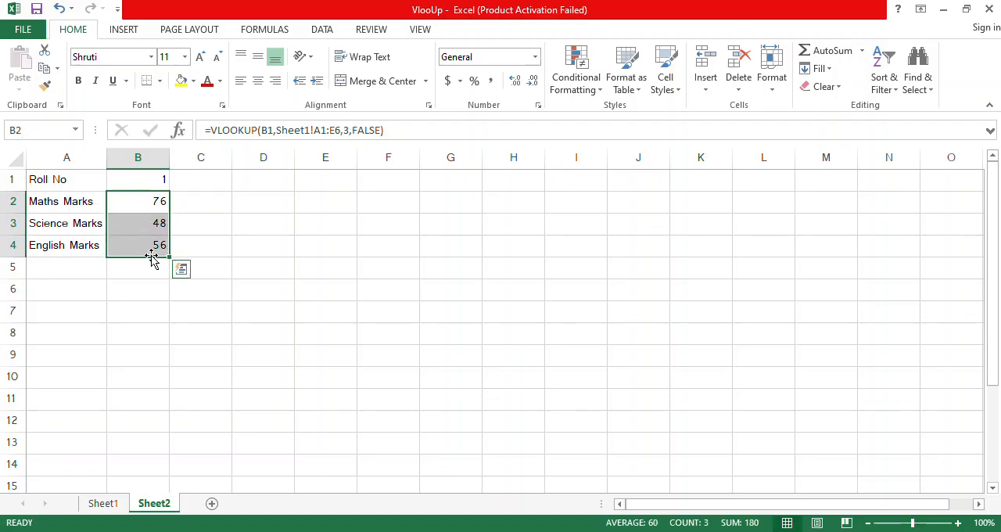
key(Delete)
Step: Fill the Maths Marks cell B2 with a VLOOKUP of B1 in sheet1!A1:E6, returning column 3 with exact match (FALSE)
click(145, 204)
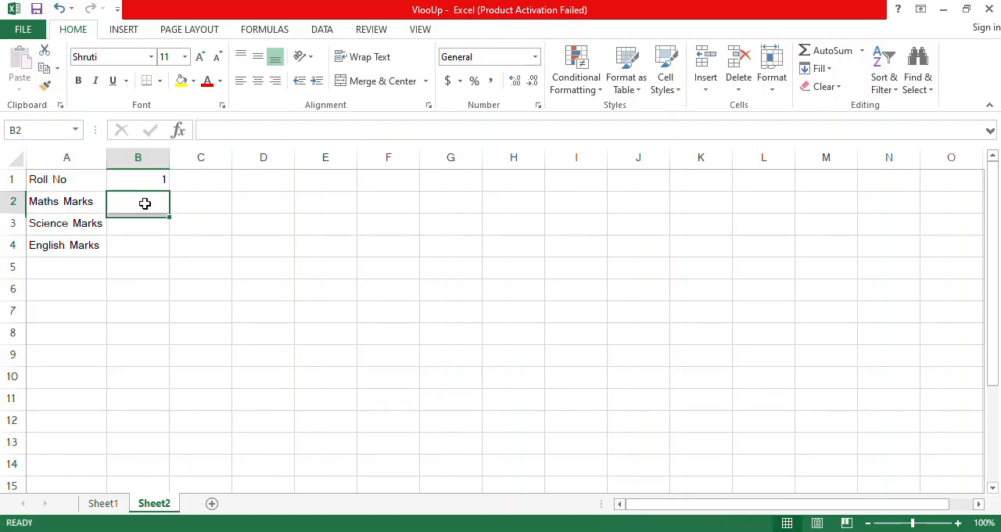
double_click(145, 203)
text(=vl)
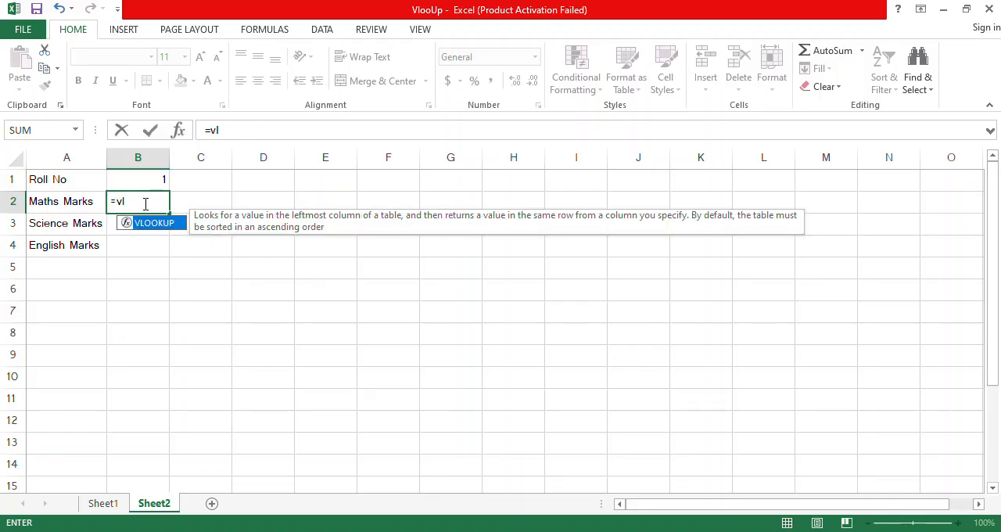
key(Tab)
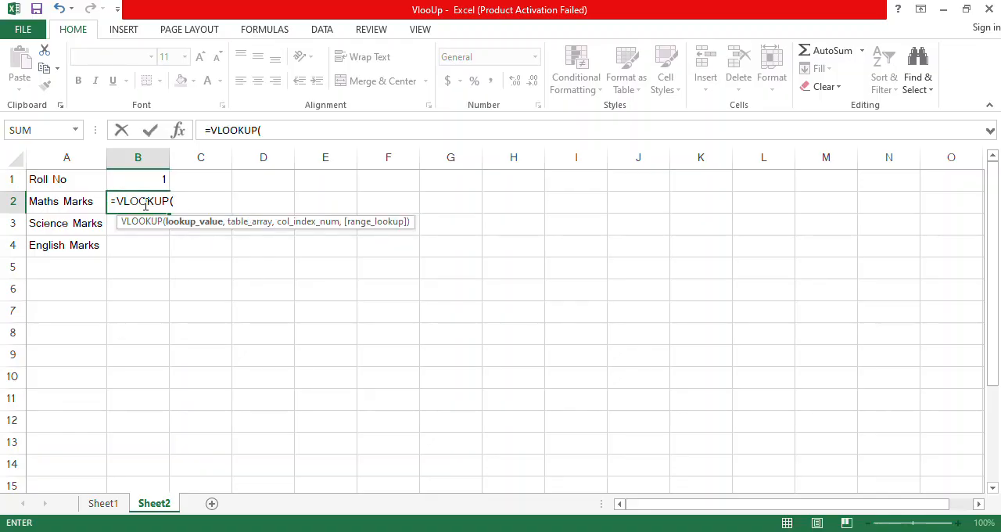
click(147, 175)
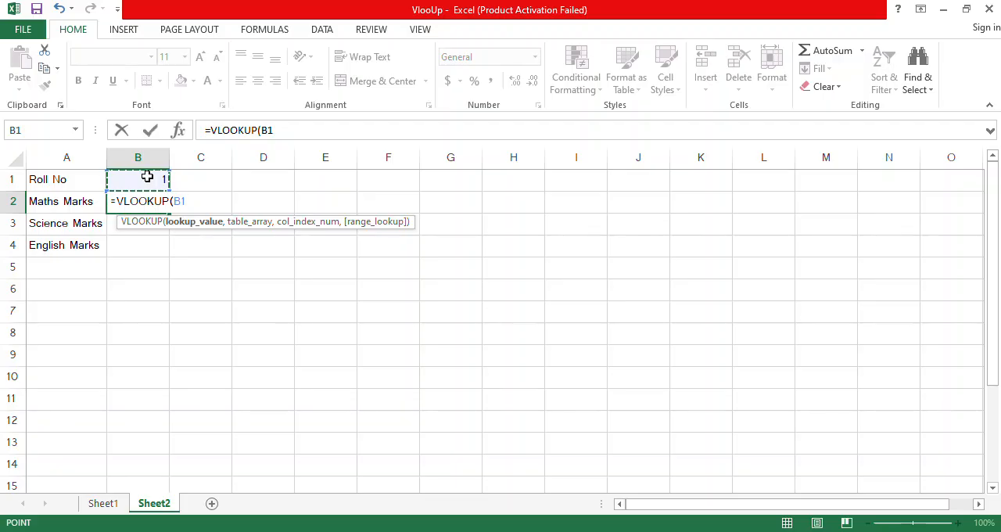
text(,)
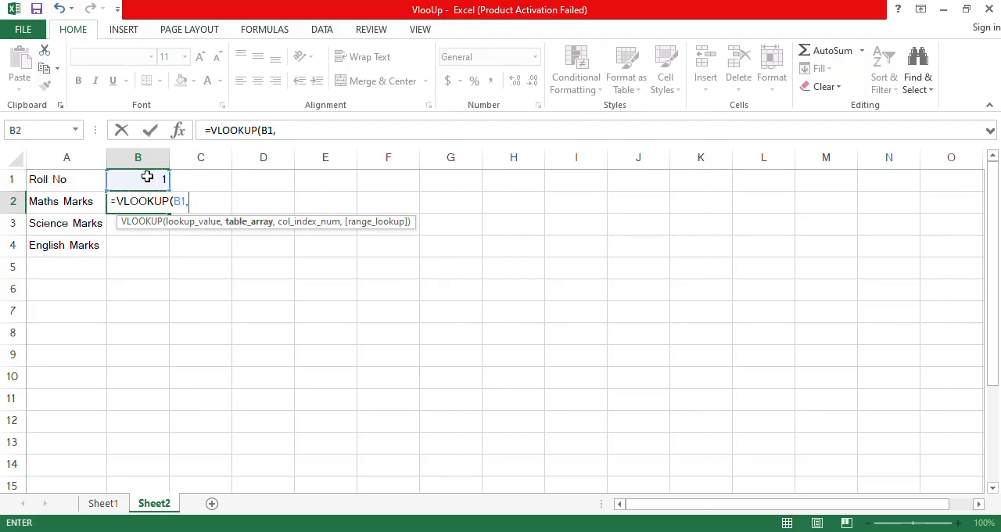
text(sheet)
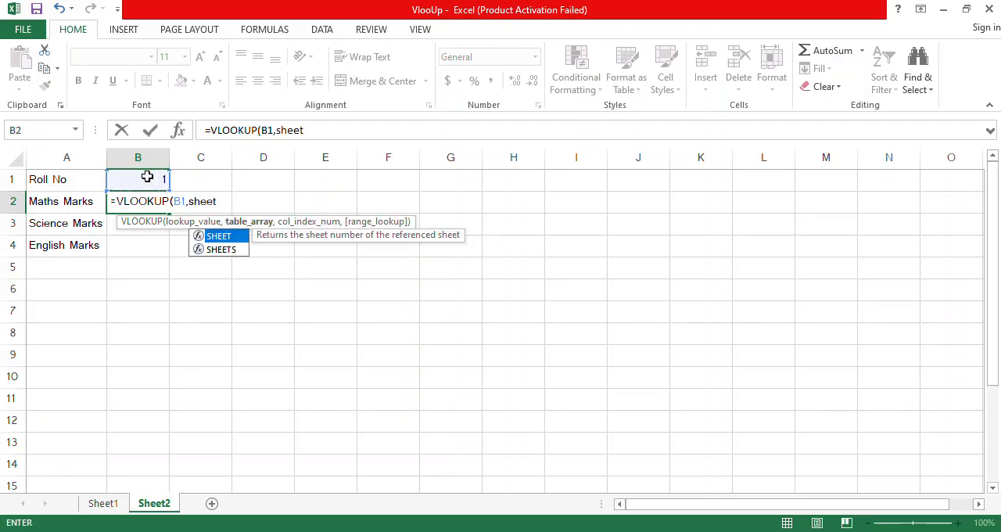
text(1)
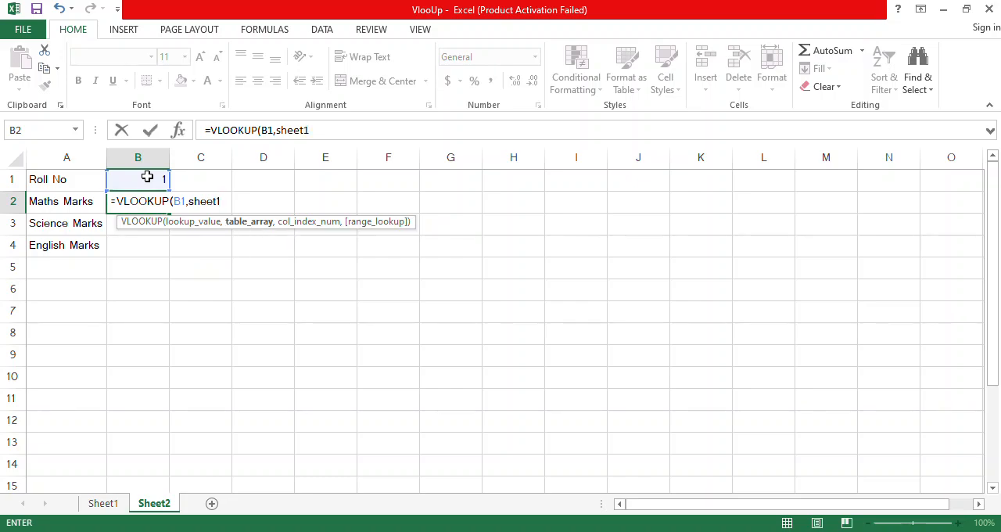
text(!A1:E)
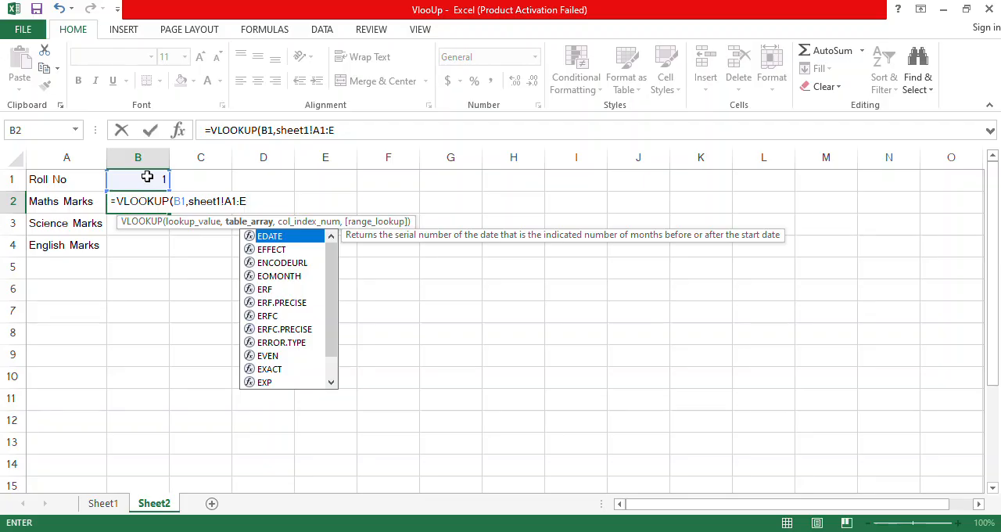
text(6,)
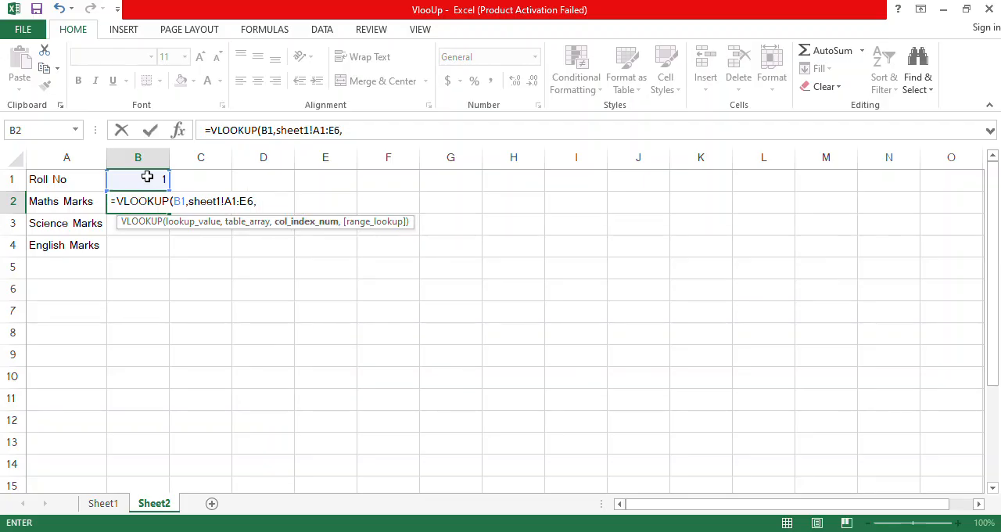
text(3,)
key(Down)
key(Tab)
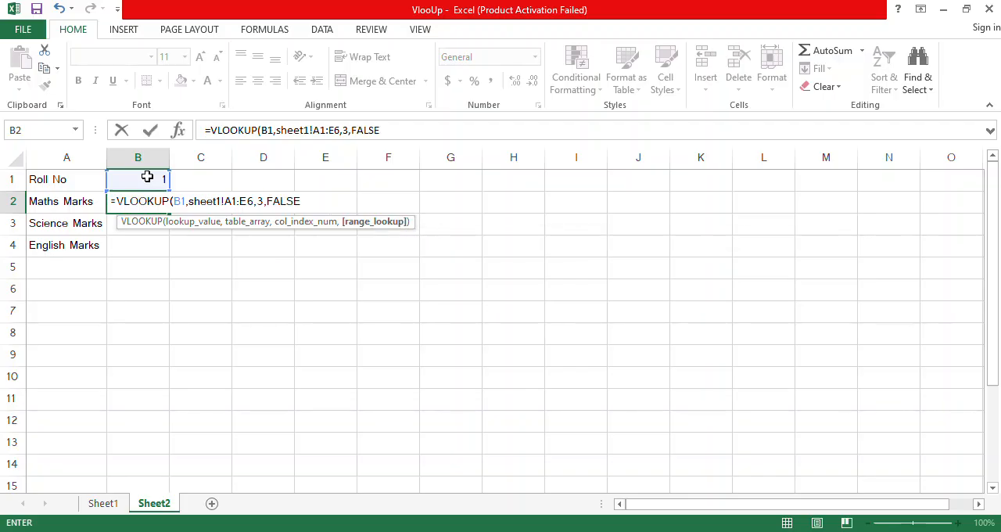
text())
key(Return)
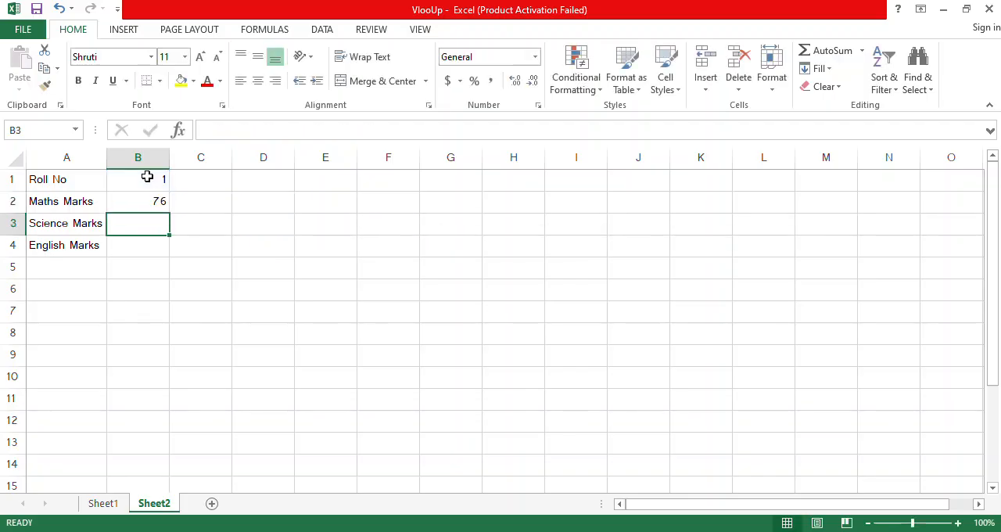
Step: Fill the Science Marks cell B3 with a VLOOKUP of B1 in sheet1!A1:E6, returning column 4 with exact match (FALSE)
text(=)
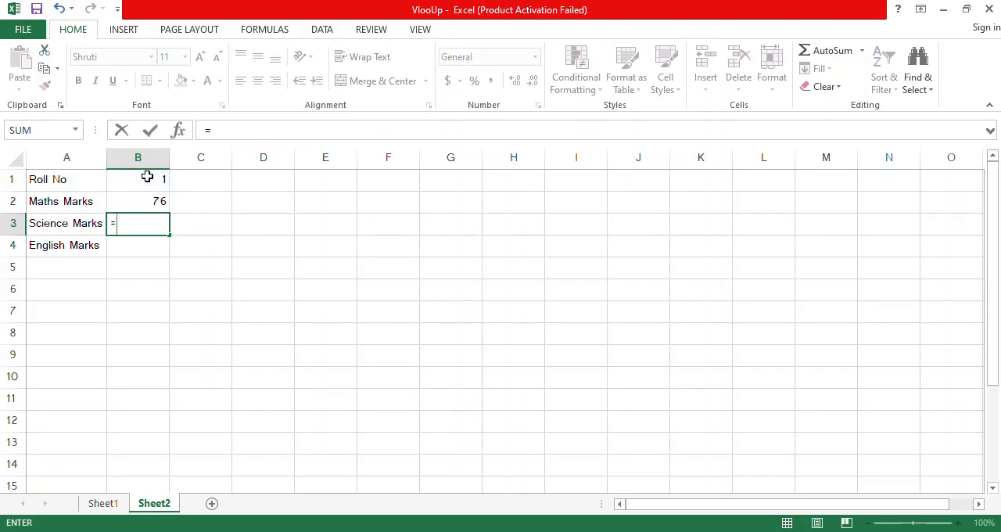
text(vlo)
key(Tab)
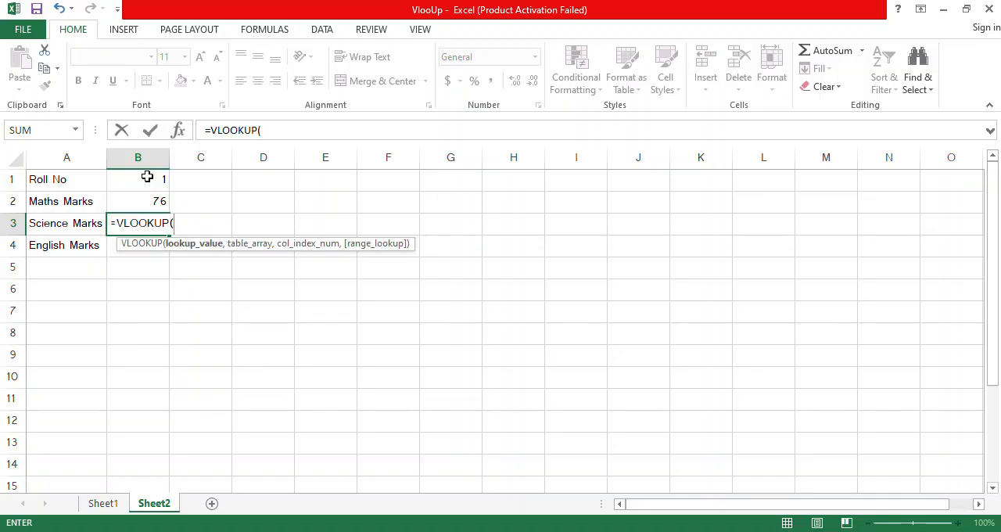
text(she)
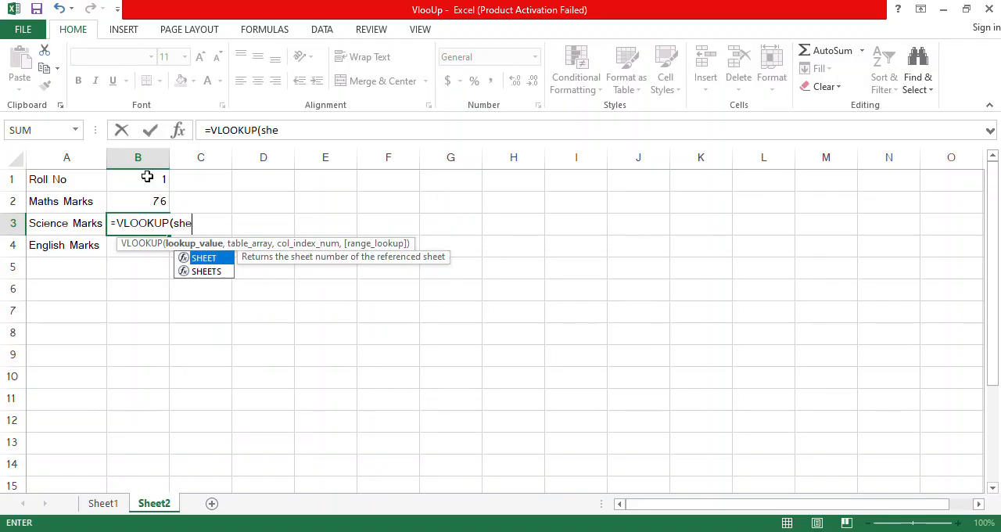
key(BackSpace)
key(BackSpace)
key(BackSpace)
click(145, 178)
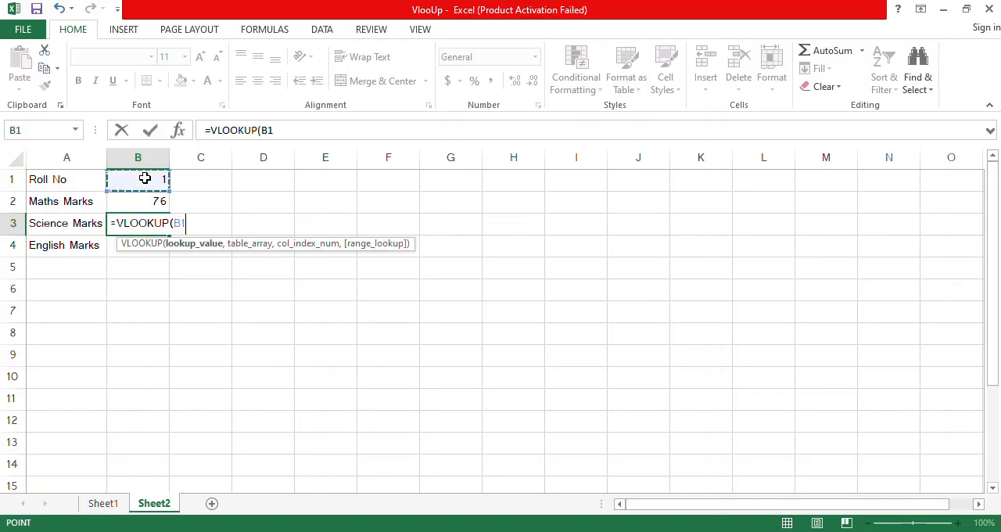
text(,sheet)
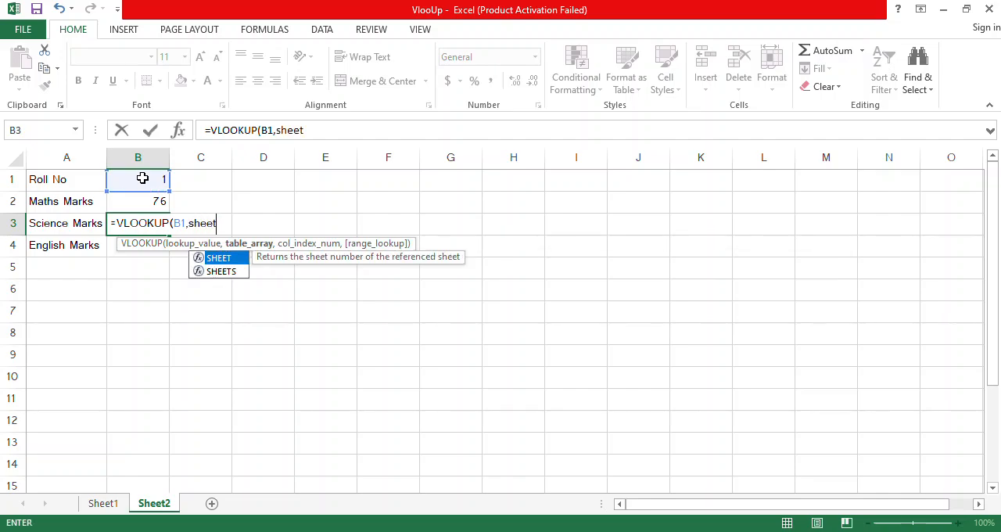
text(1!)
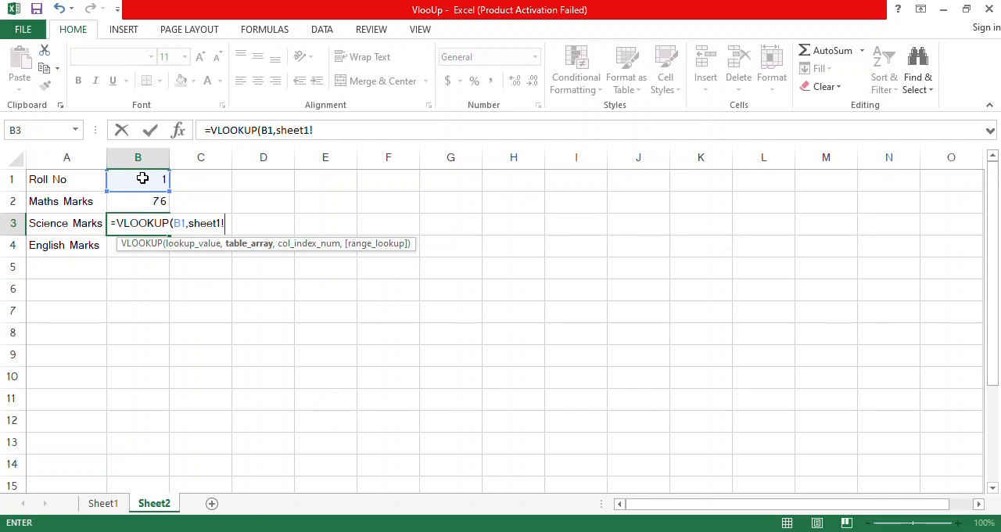
text(A1:e)
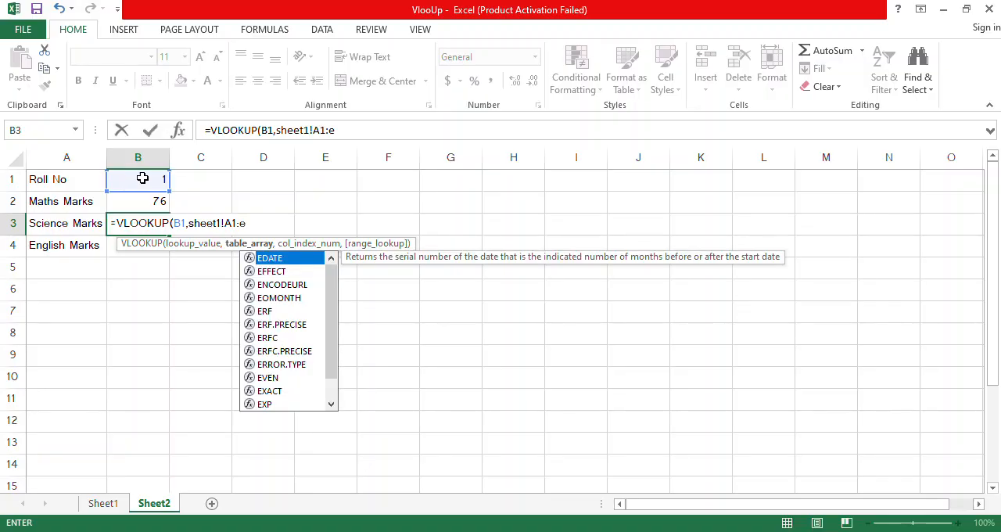
text(^)
key(BackSpace)
key(BackSpace)
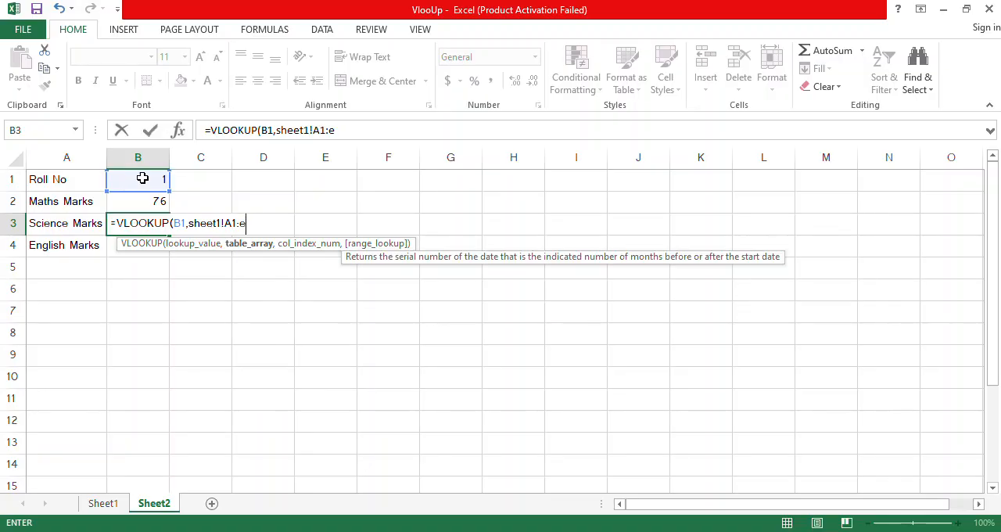
text(E)
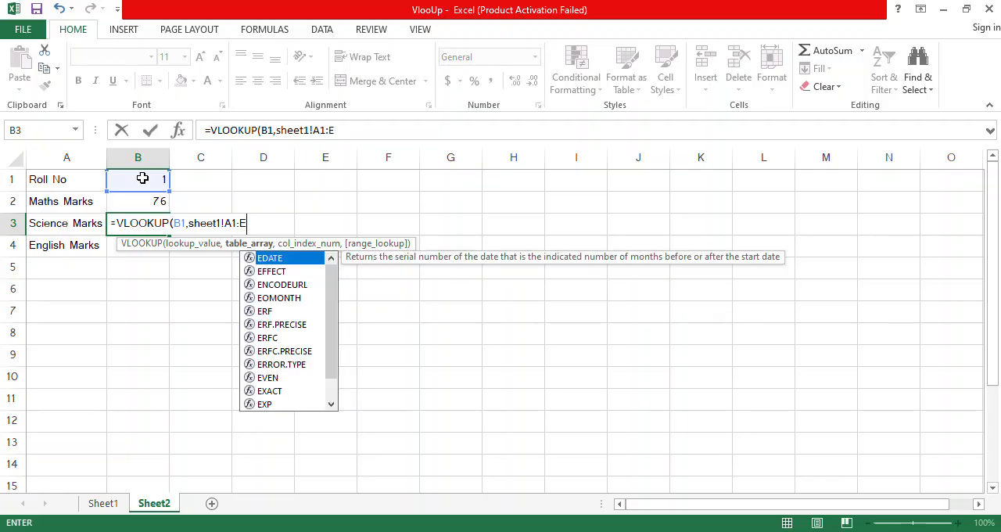
text(6,)
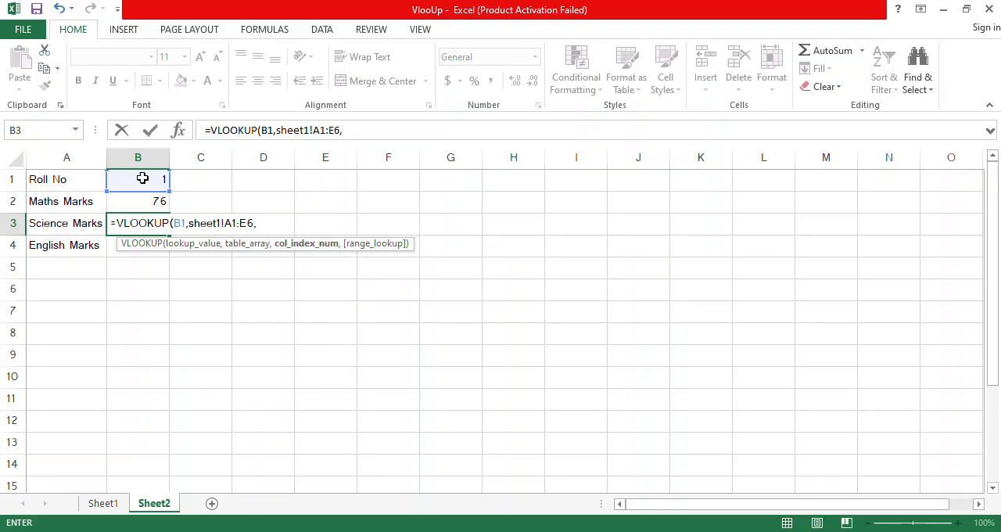
text(4,)
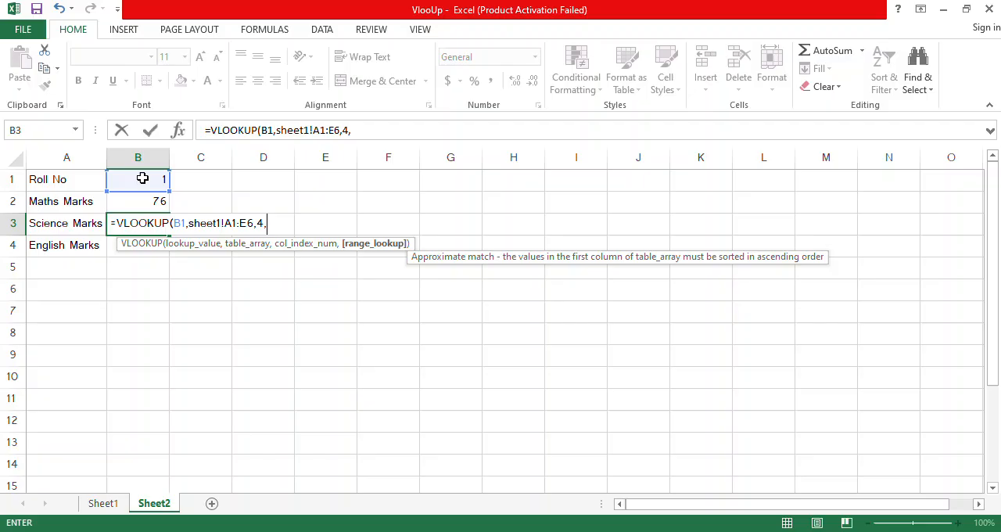
key(Down)
key(Tab)
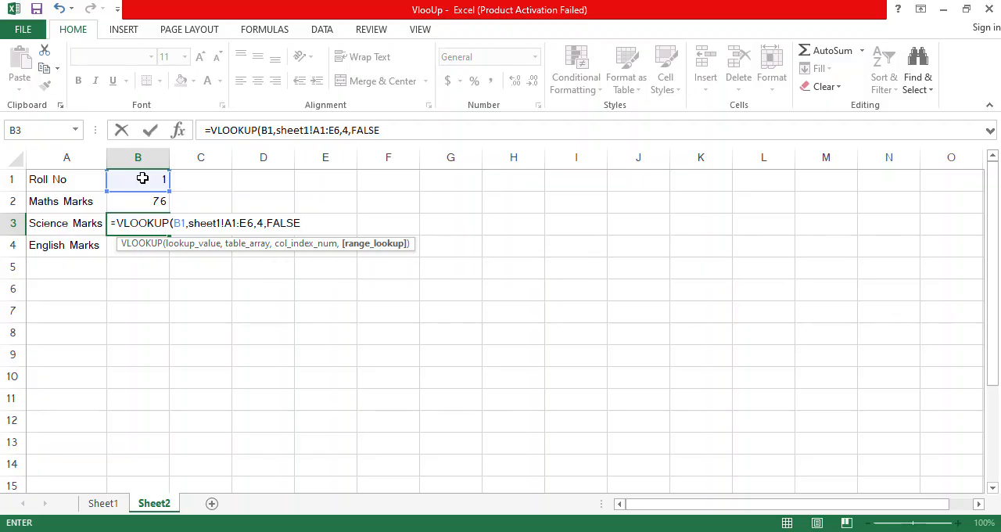
text())
key(Return)
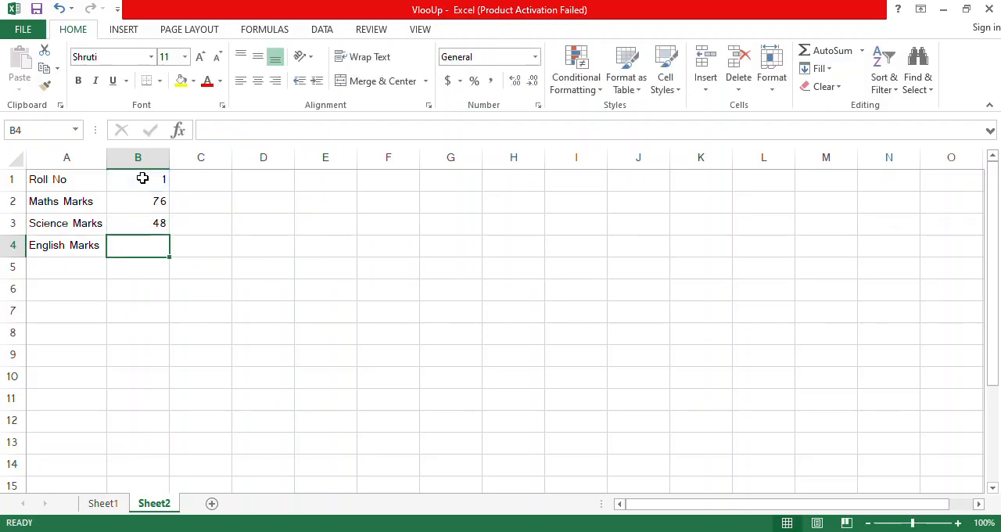
Step: Fill the English Marks cell B4 with a VLOOKUP of B1 in sheet1!A1:E6, returning column 5 with exact match (FALSE)
text(=vl)
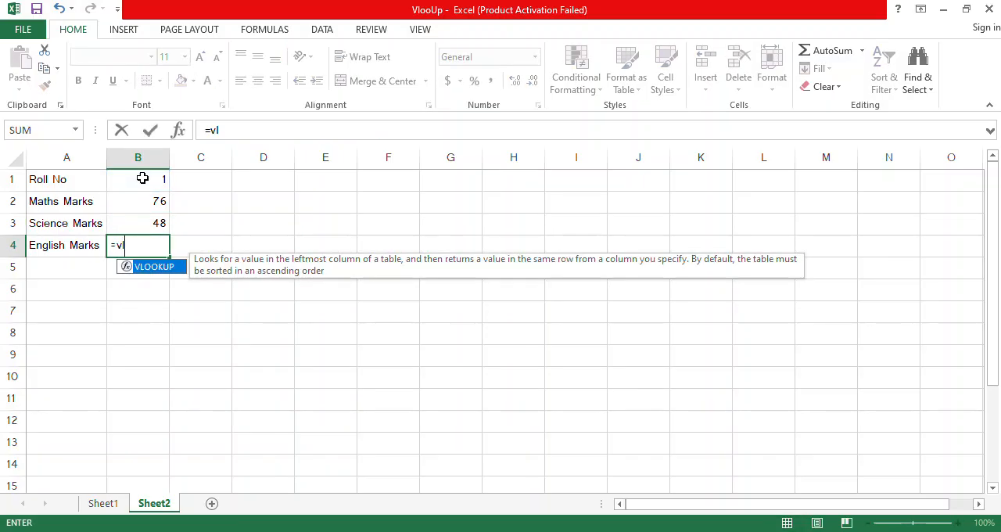
key(Tab)
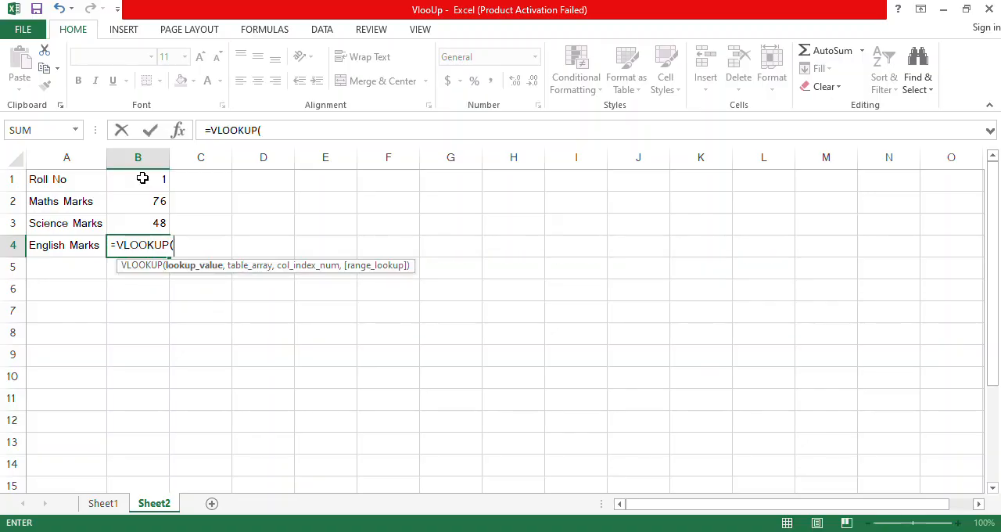
click(141, 181)
text(,)
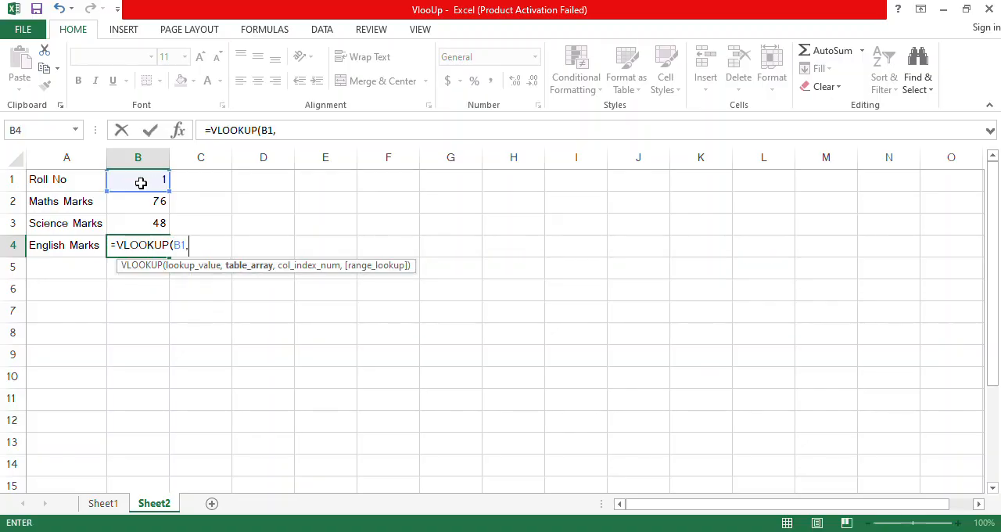
text(sheet1!A1:)
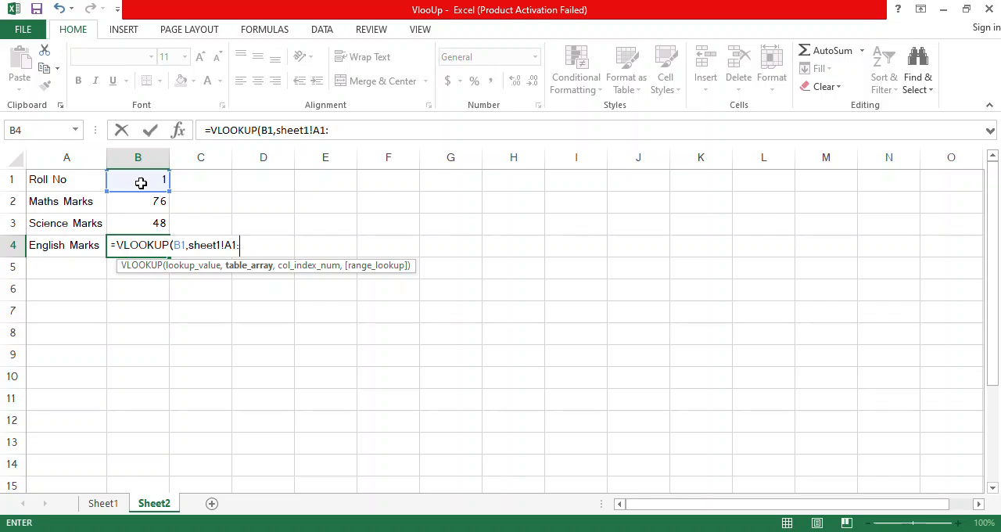
text(E6,)
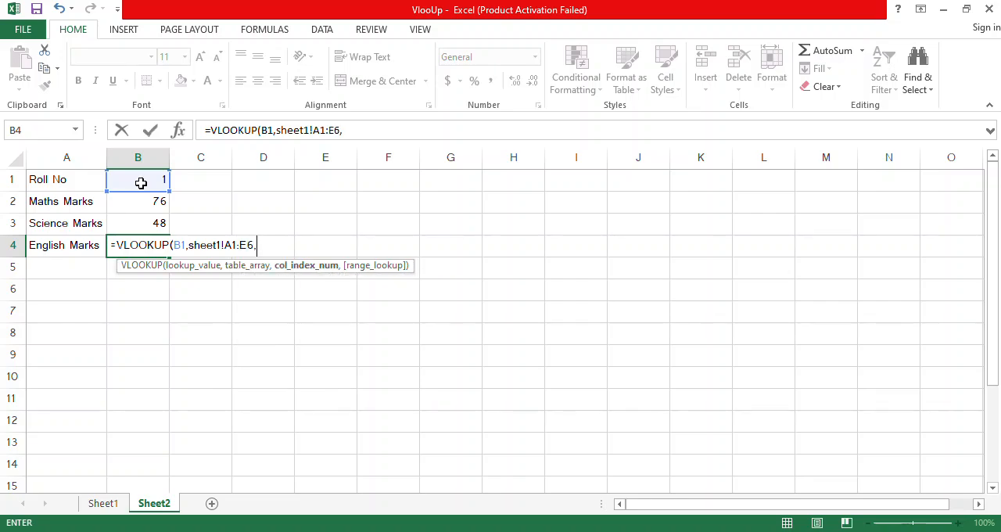
text(5,)
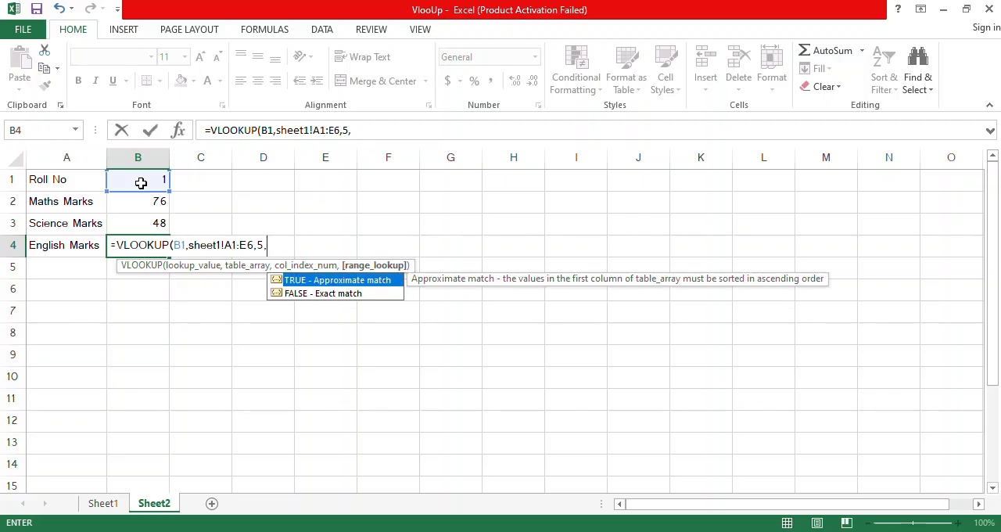
text(FALSE)
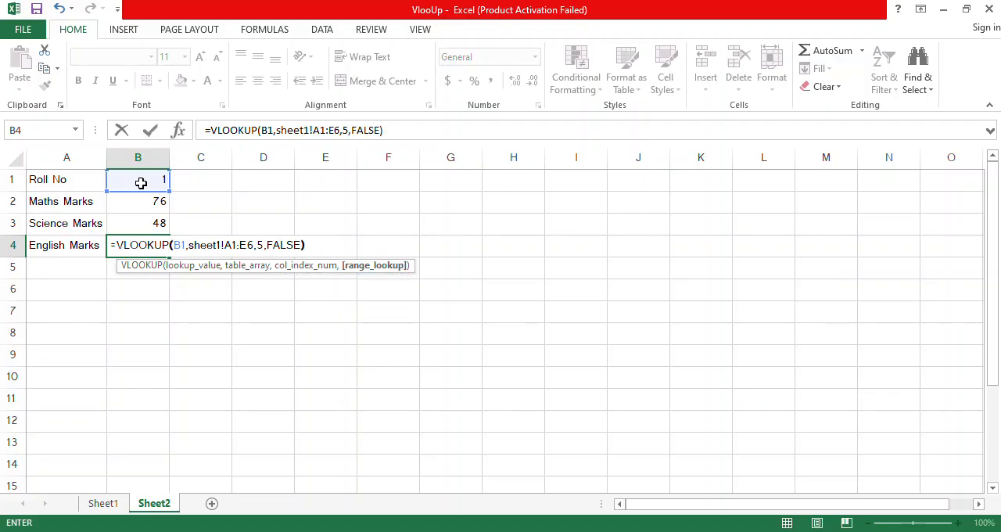
key(Return)
Step: Test the Sheet2 lookups by setting the roll number in B1 to 4
click(140, 182)
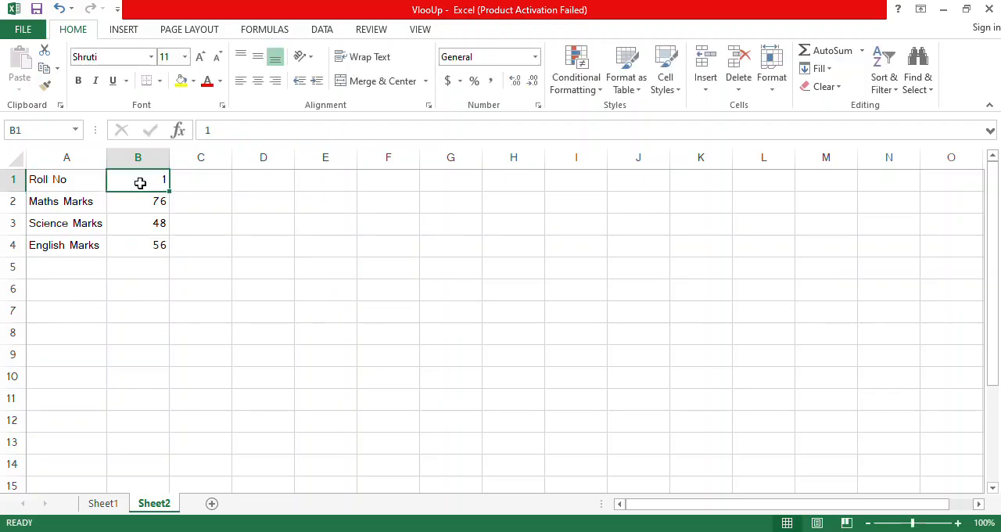
text(4)
key(Return)
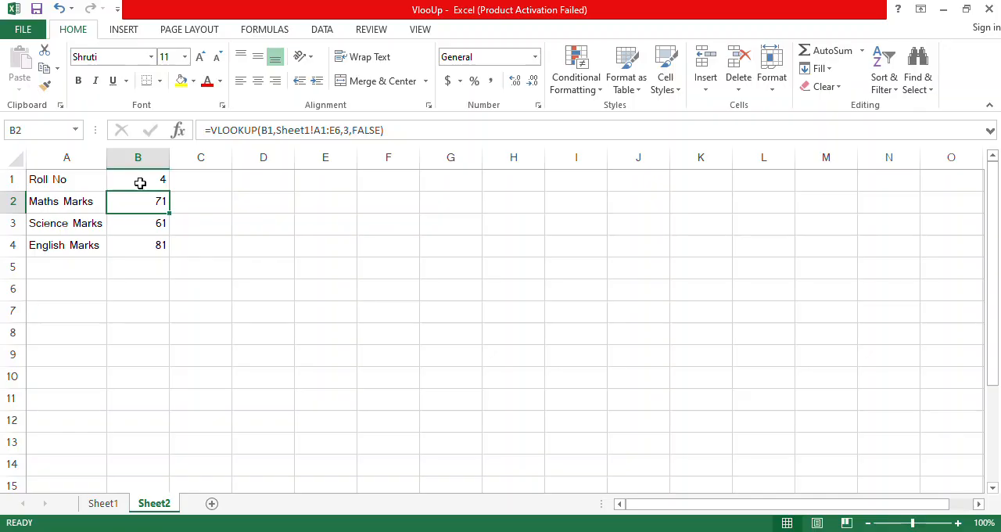
Step: On Sheet1, insert a copy of the Name column before the Roll No column
click(117, 506)
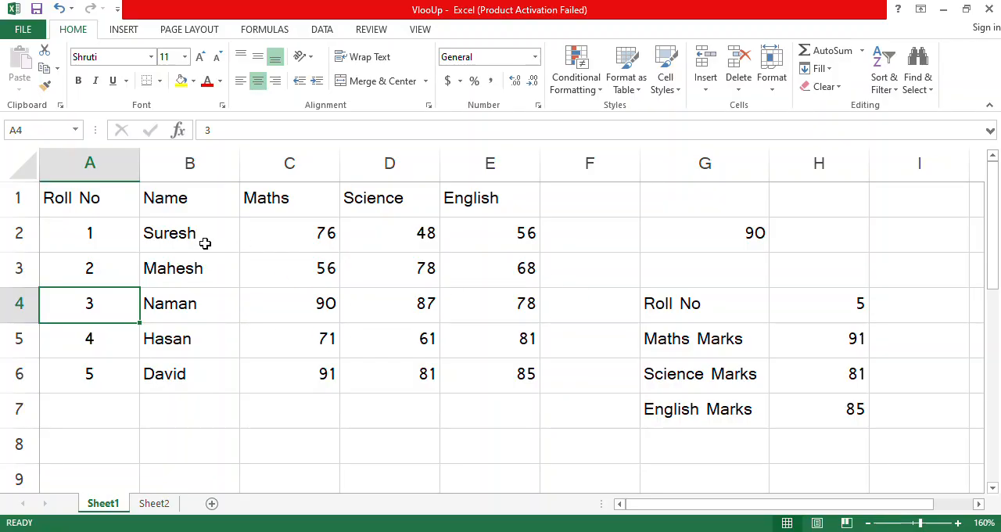
click(824, 305)
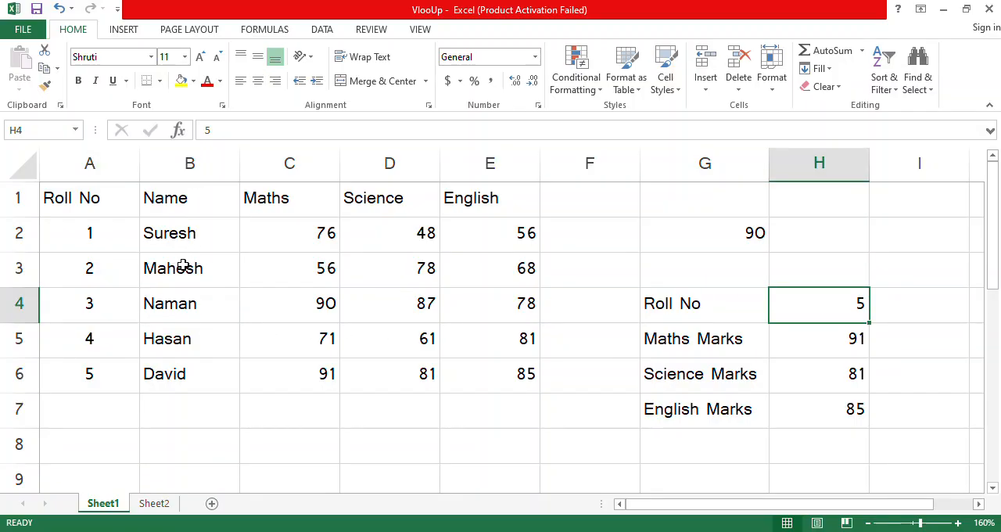
right_click(190, 162)
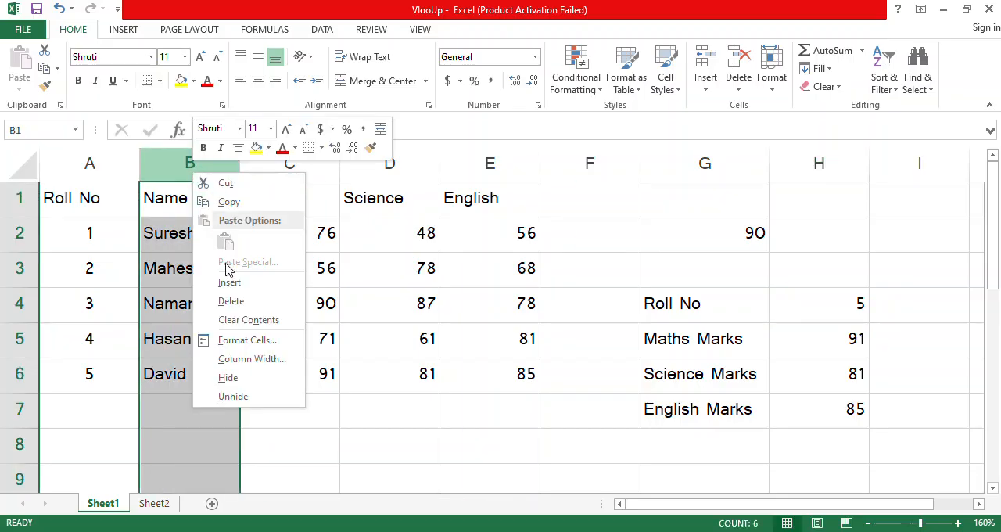
click(231, 201)
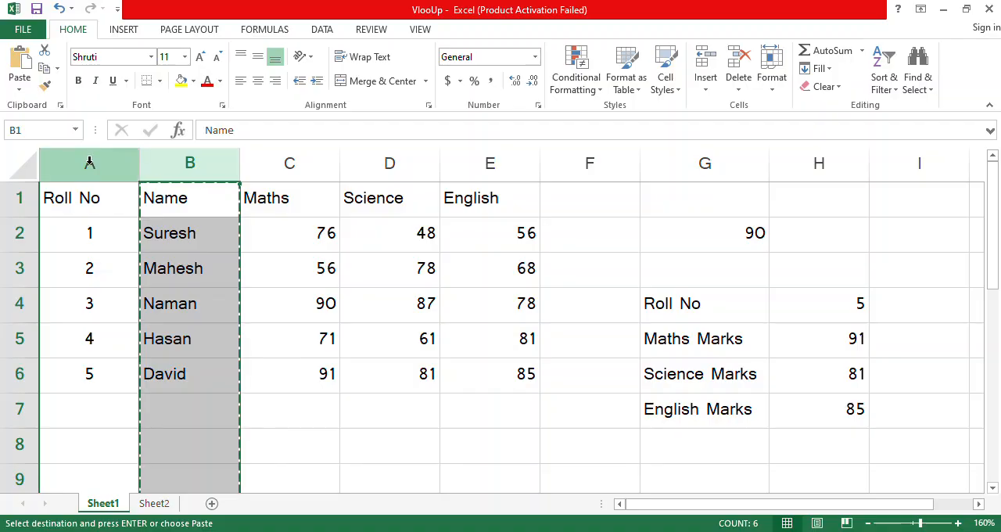
right_click(90, 162)
click(138, 271)
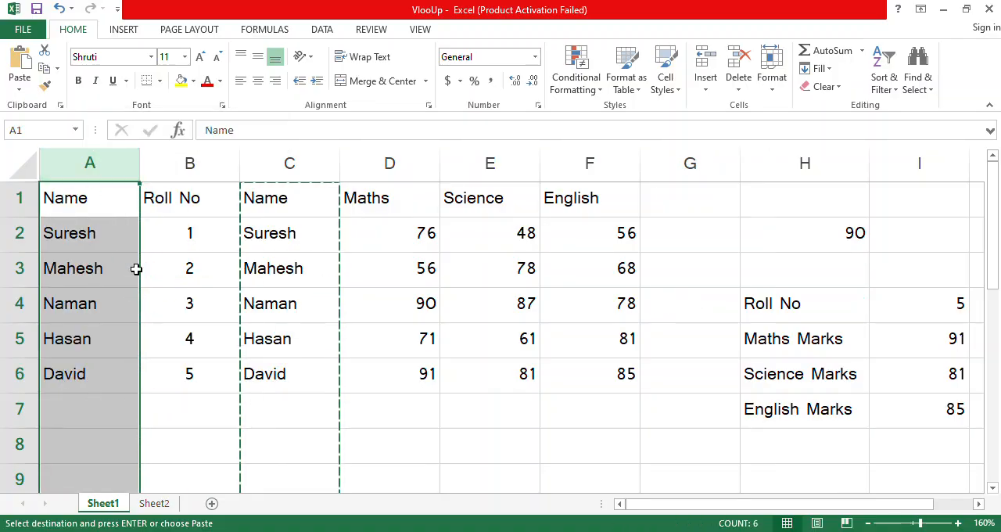
click(108, 249)
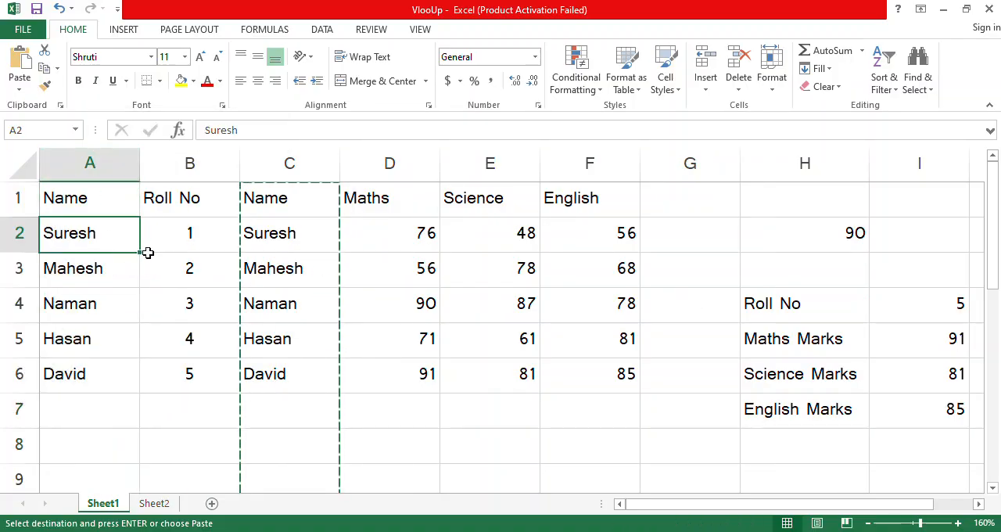
click(271, 232)
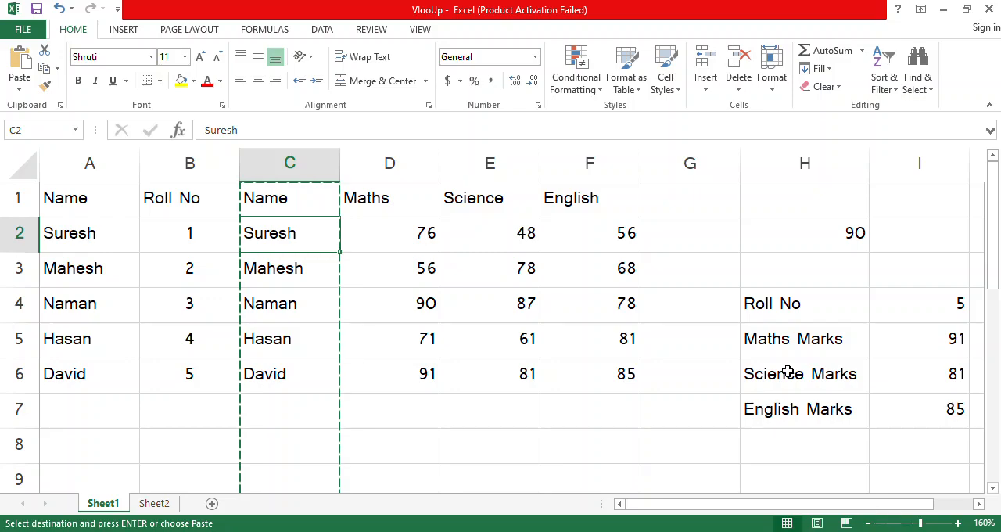
Step: Replace the Maths Marks formula in I5 with a VLOOKUP of I4 in A1:F6, returning column 4 with exact match (FALSE)
ctrl+scroll(787, 373, down, 1)
click(835, 288)
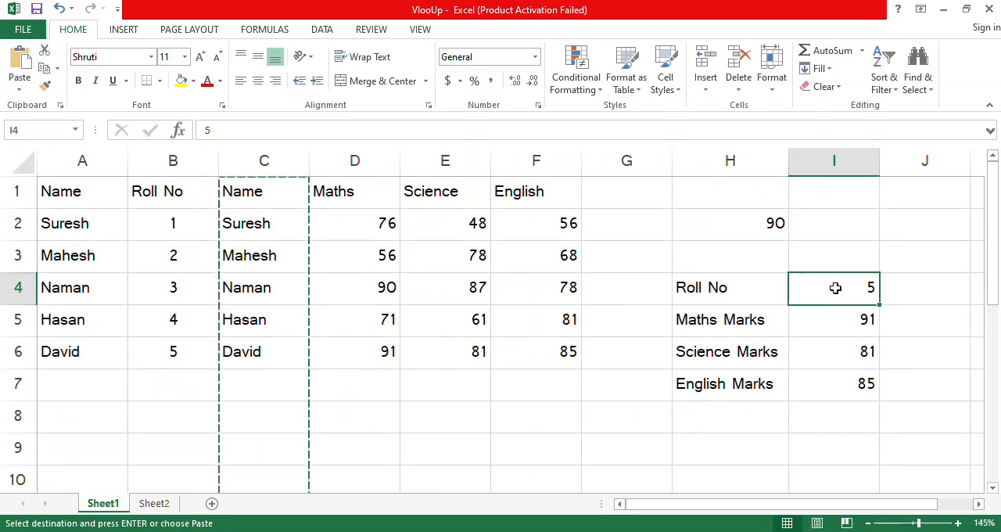
click(830, 327)
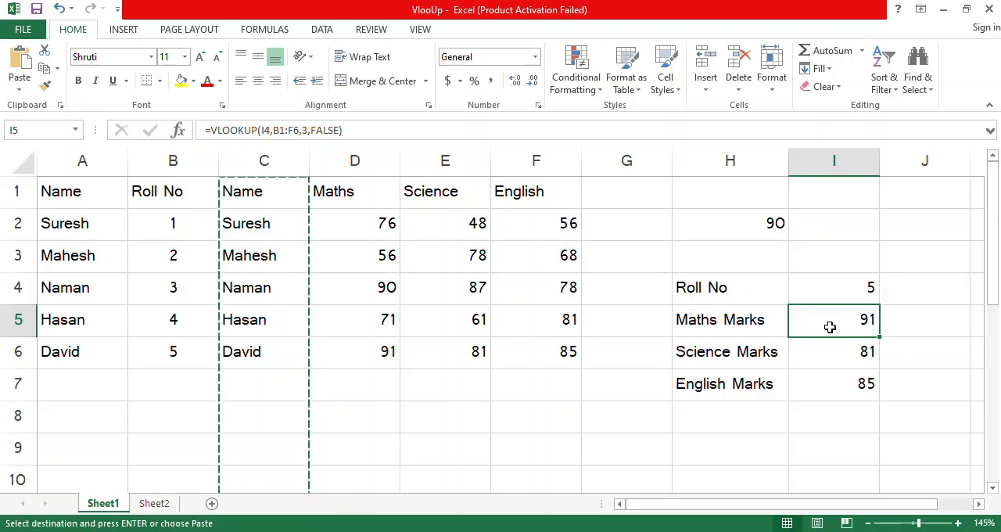
text(=vl)
key(Tab)
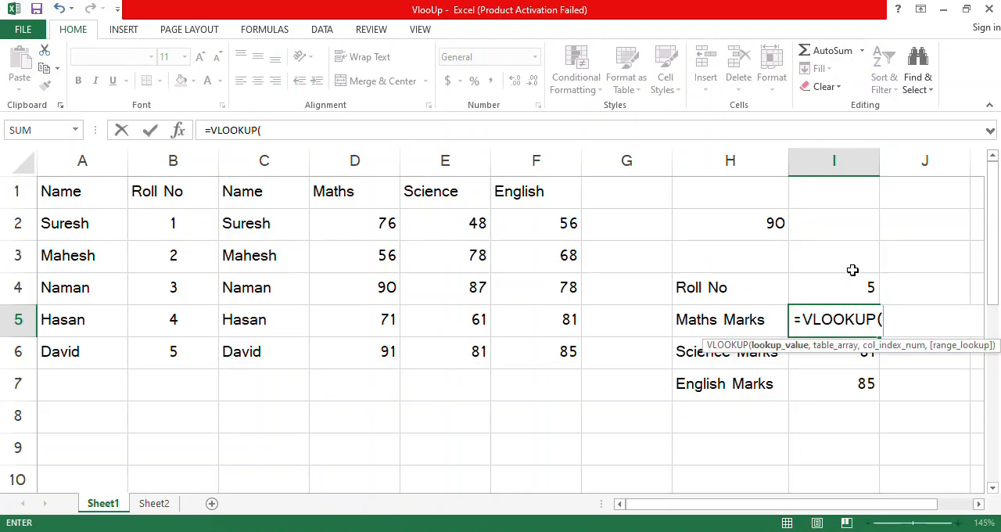
click(853, 289)
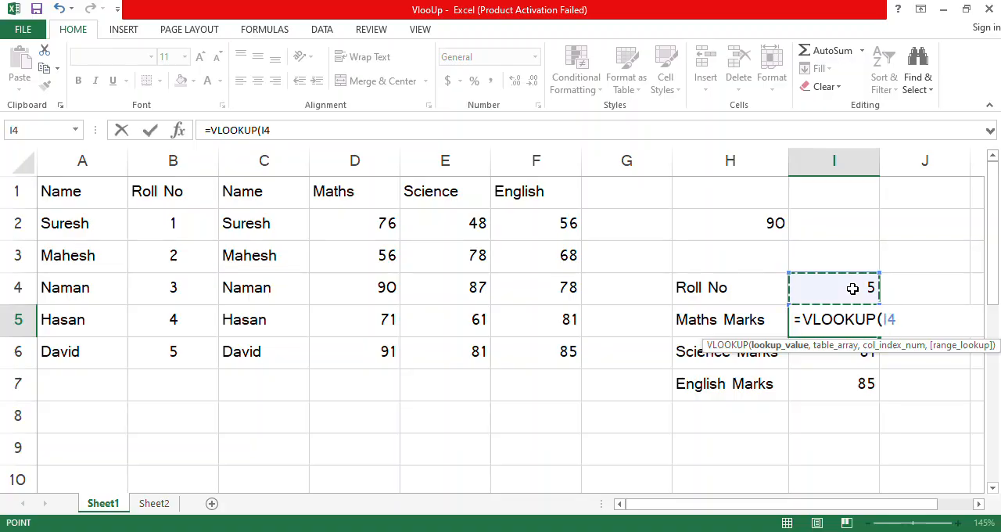
text(,)
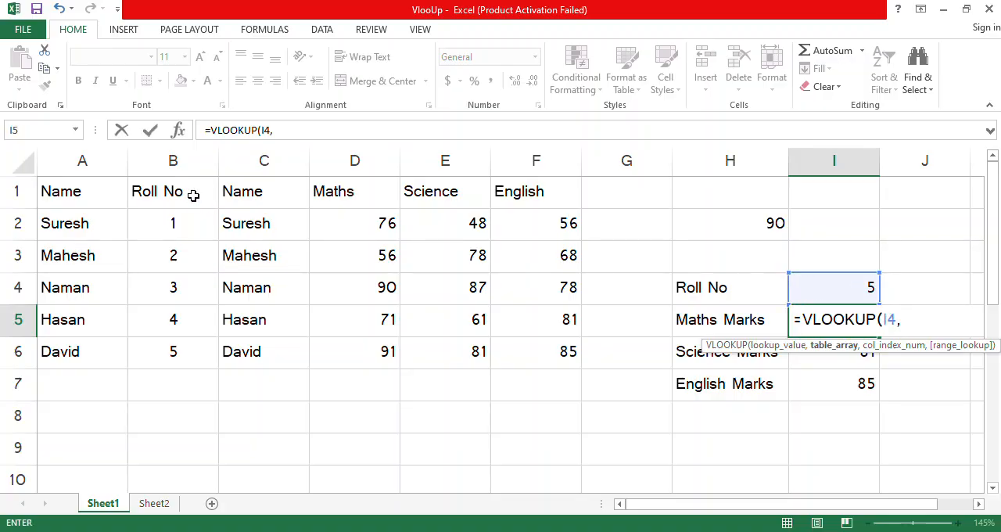
drag(49, 190, 560, 344)
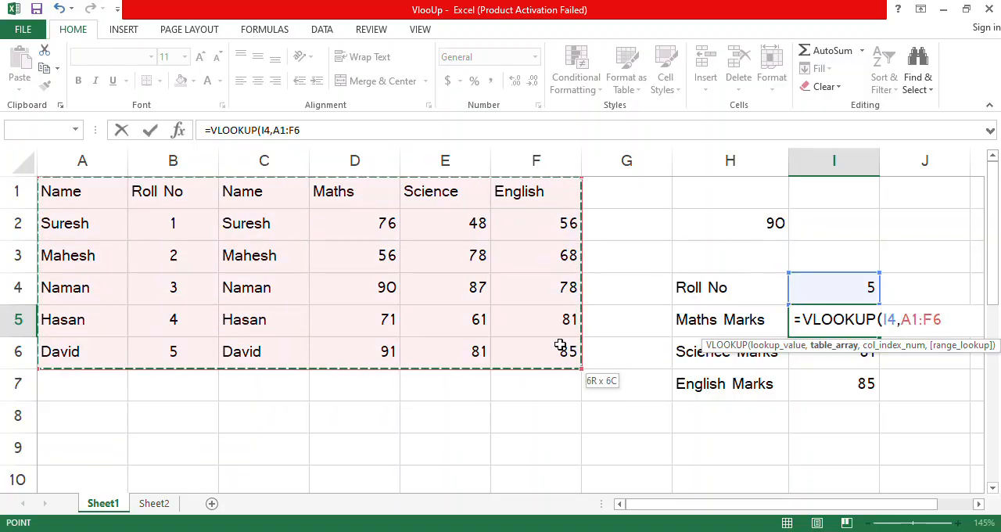
text(,)
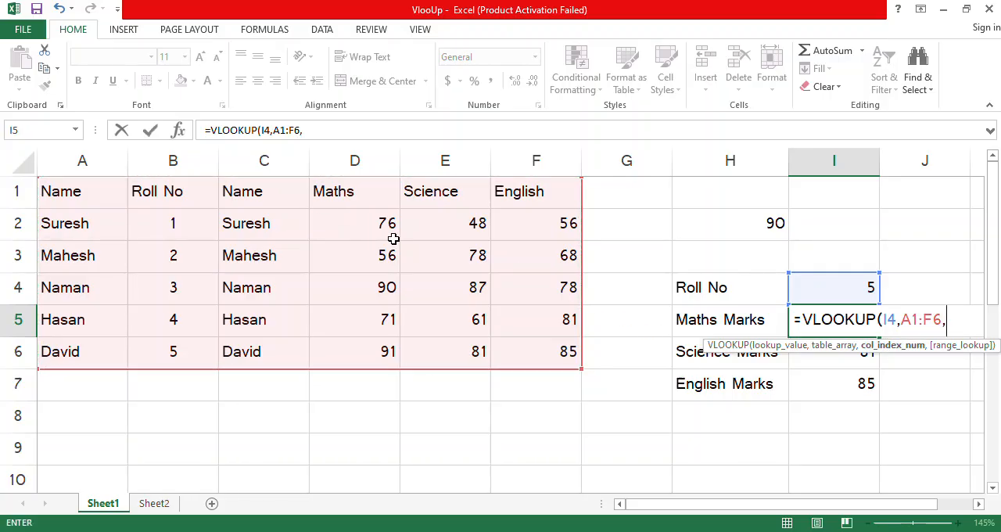
text(4,)
key(Down)
key(Tab)
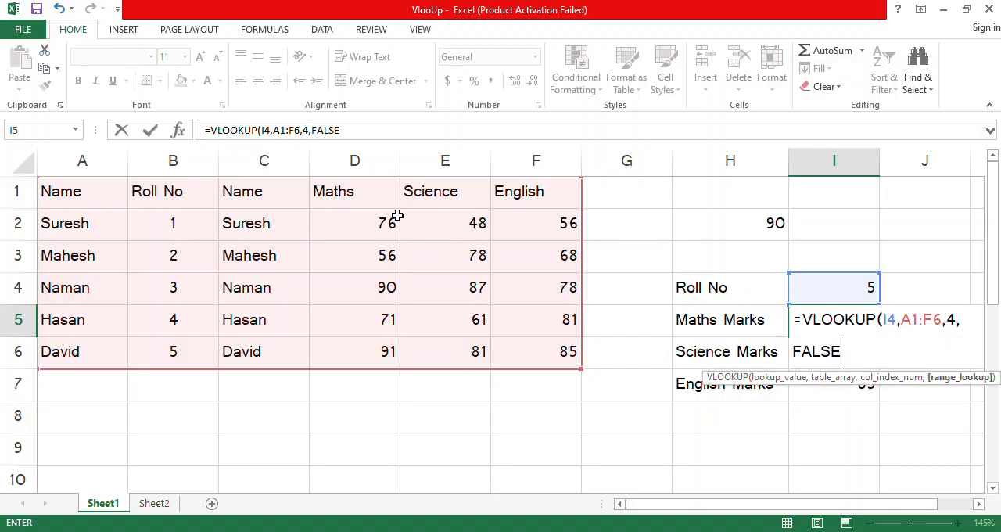
text())
key(Return)
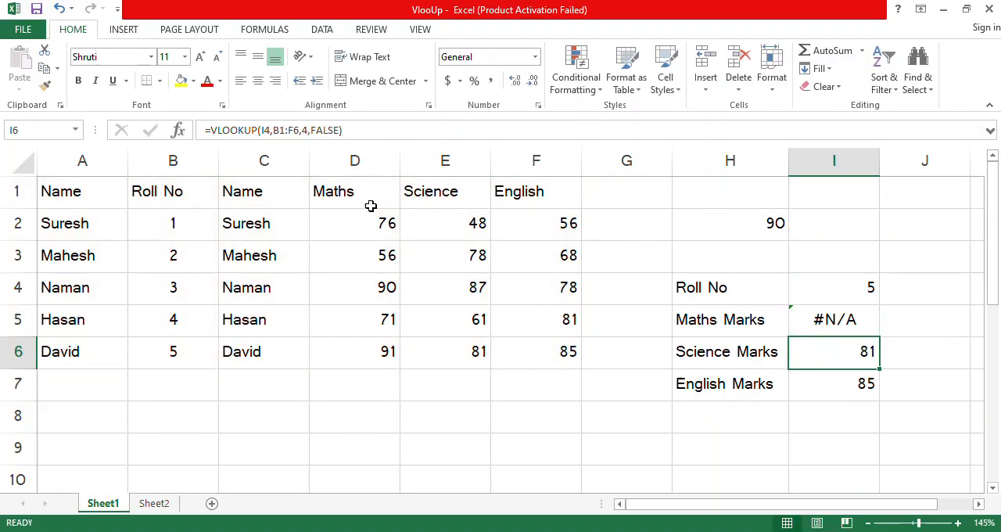
Step: Set the lookup value in I4 to the first student's name and check the Maths result in I5 against D2
click(849, 285)
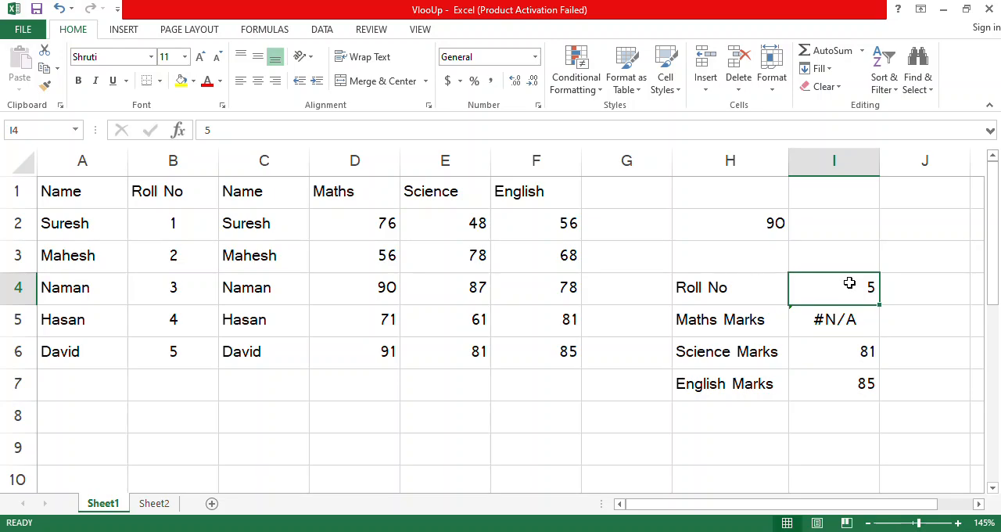
text(Suresh)
key(Return)
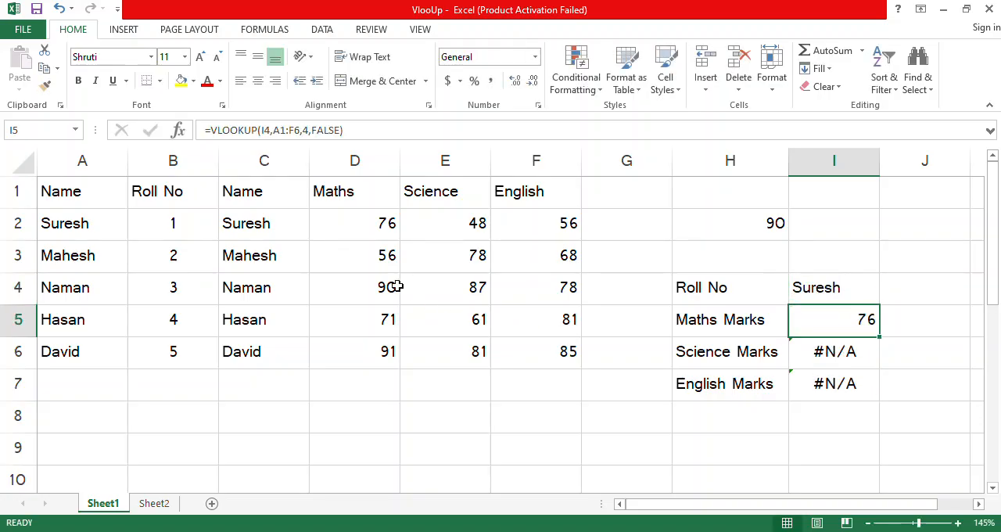
click(353, 215)
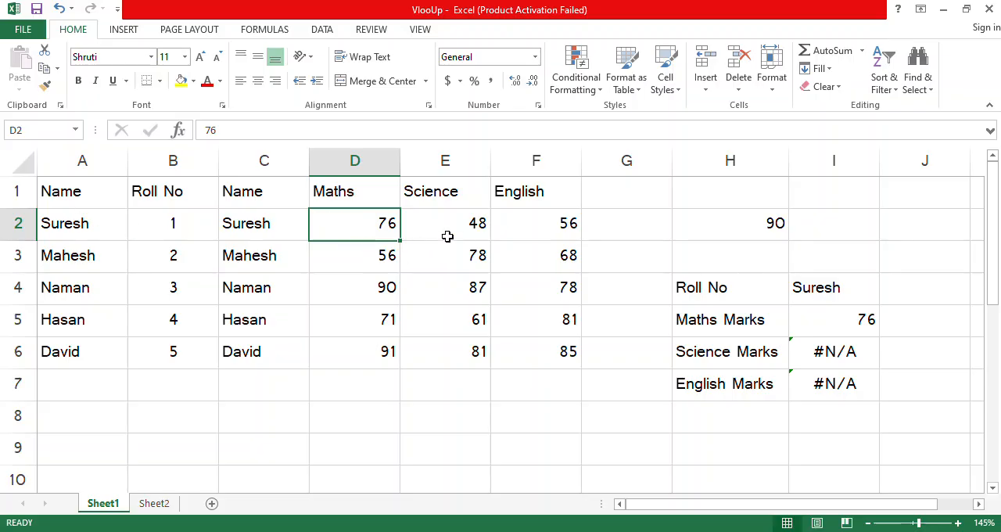
click(833, 321)
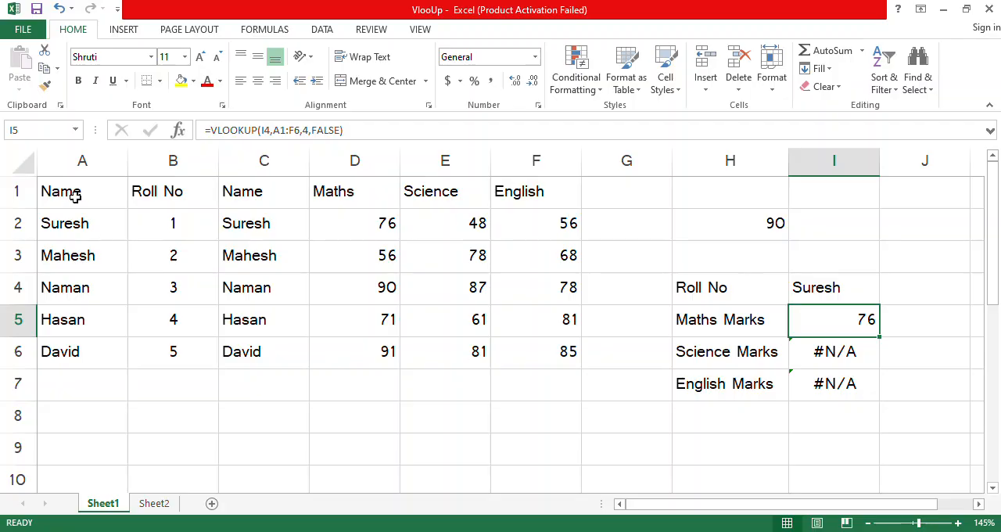
Step: Move the marks table A1:F6 one column over so that it starts at B1, leaving column A empty
drag(69, 196, 569, 355)
click(263, 259)
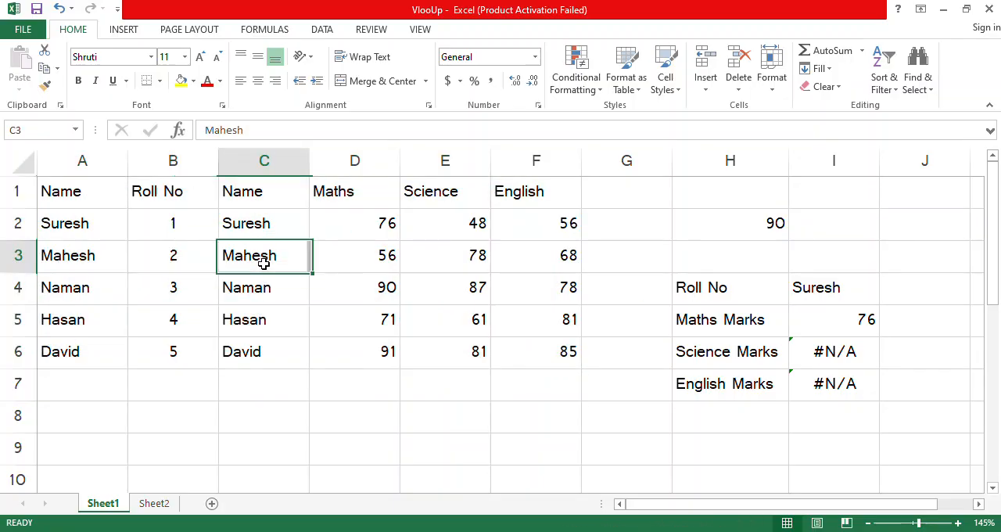
drag(68, 196, 548, 346)
key(ctrl+c)
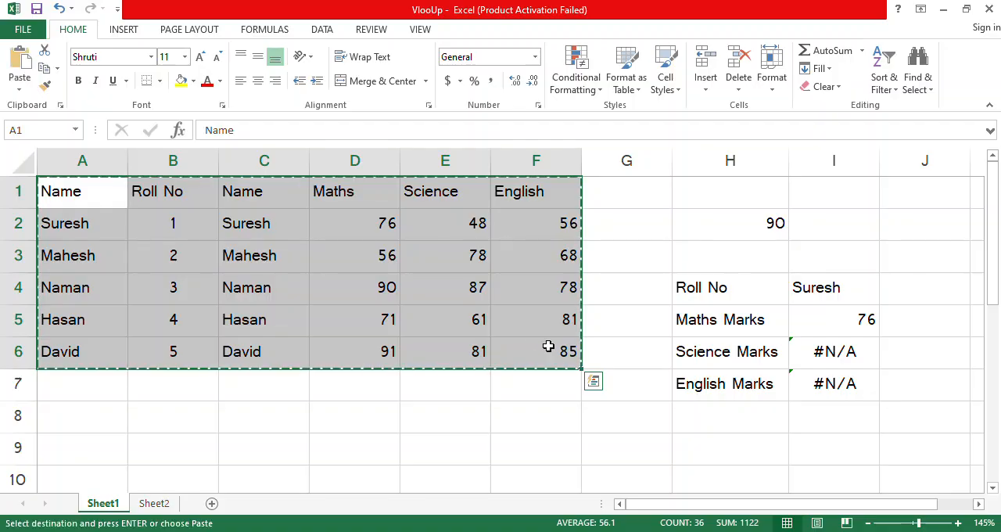
click(183, 189)
key(Return)
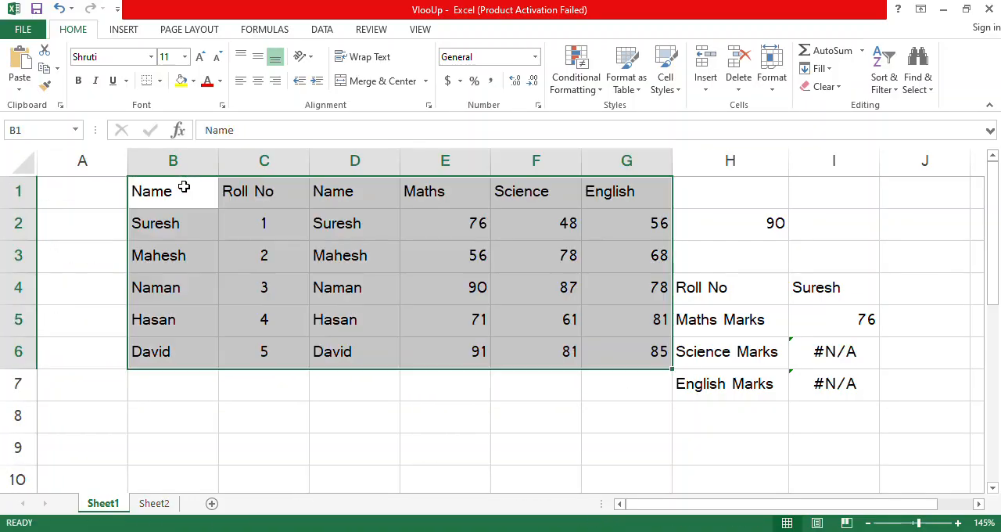
click(313, 290)
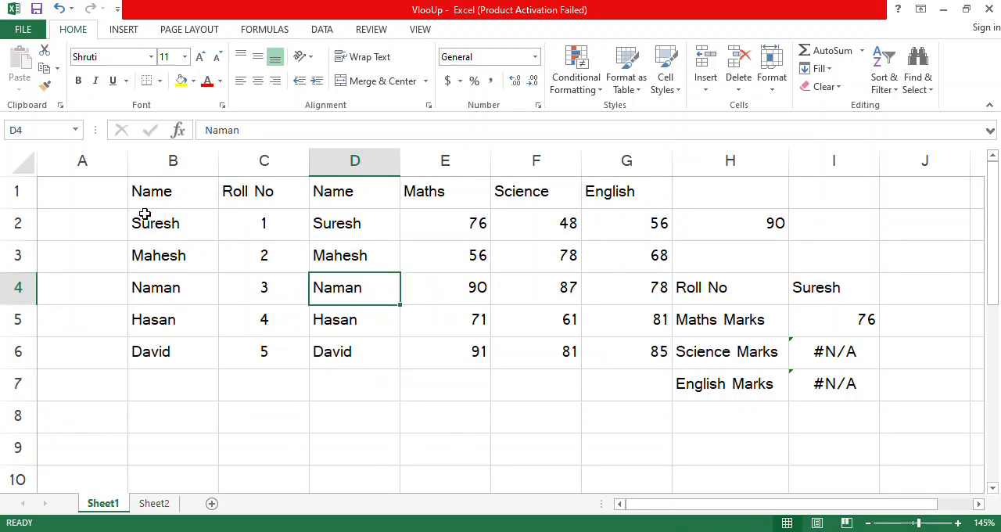
Step: Compare the ranges A1:G6 and B1:G6 by selecting each, and undo the move of the marks table
click(84, 201)
drag(177, 250, 621, 357)
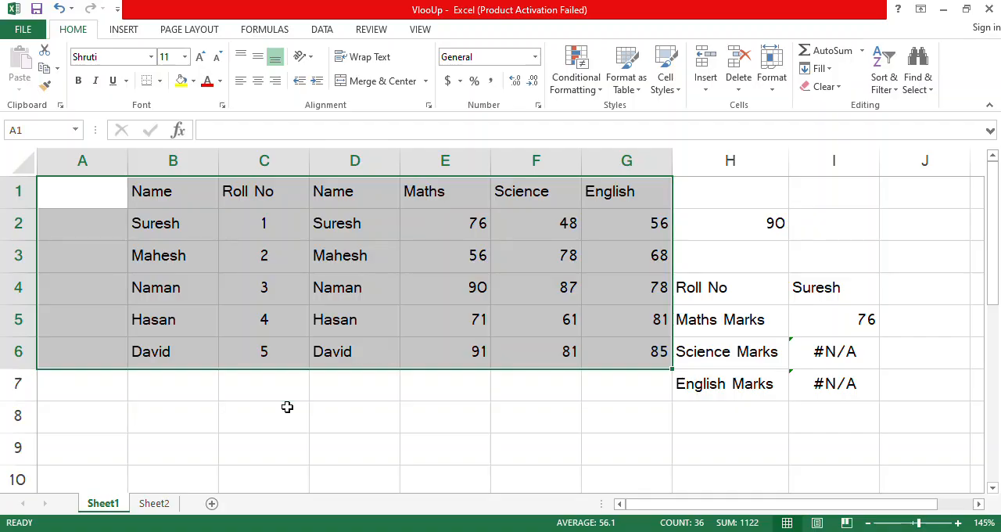
click(177, 298)
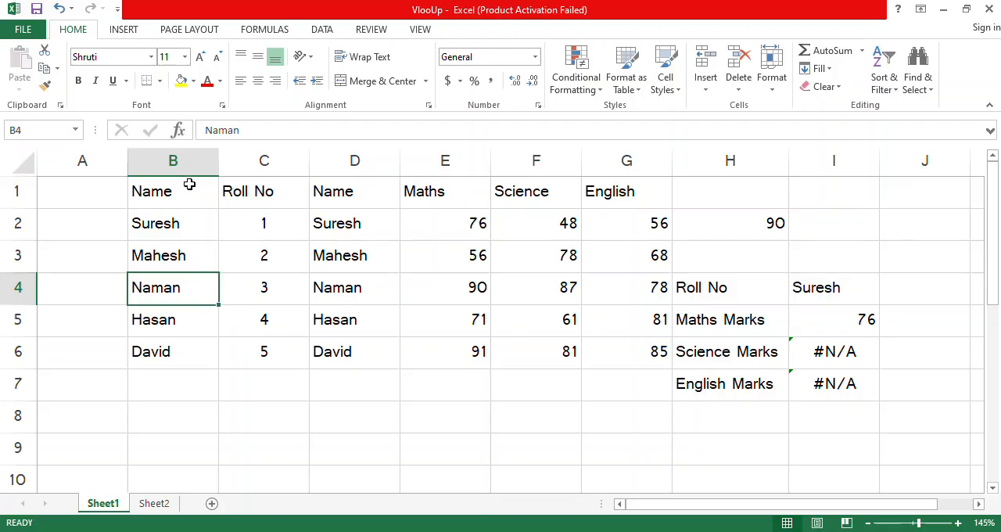
drag(195, 184, 604, 349)
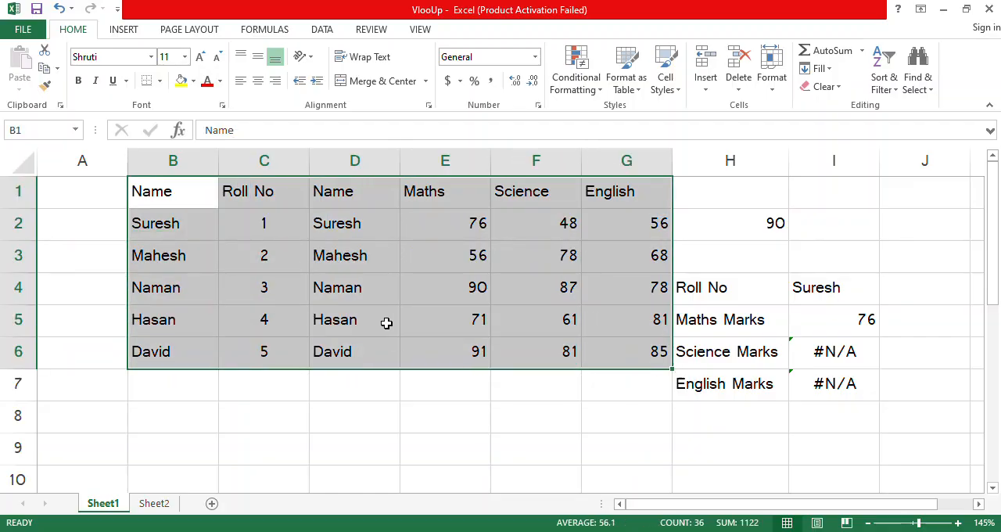
click(355, 283)
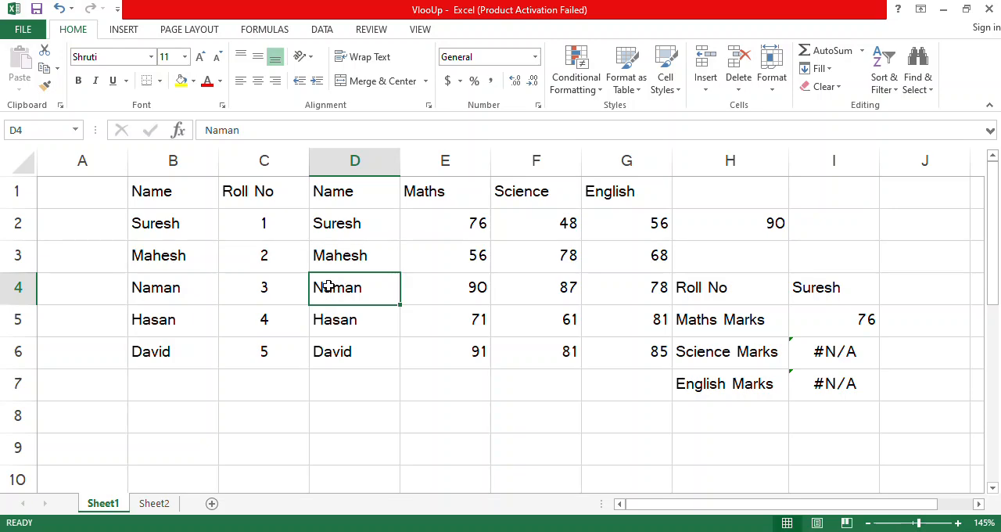
key(ctrl+z)
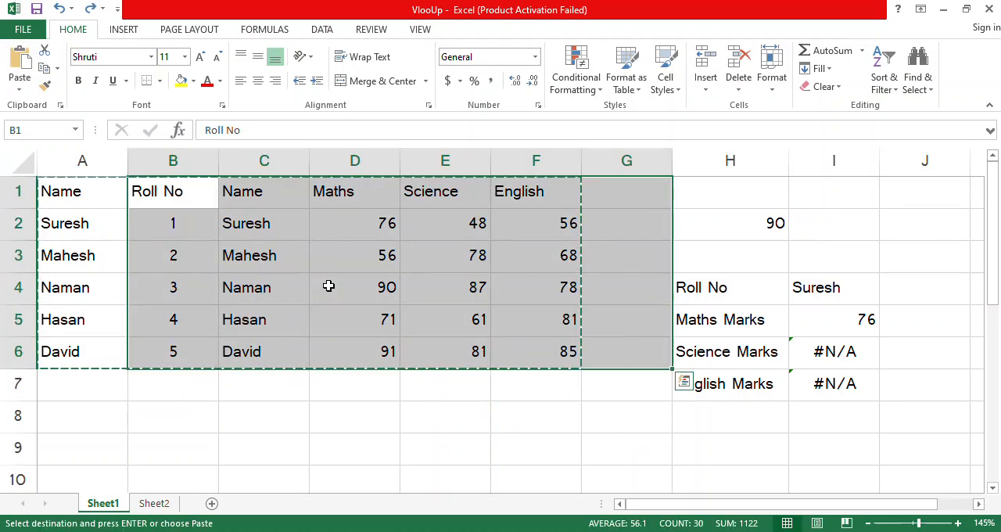